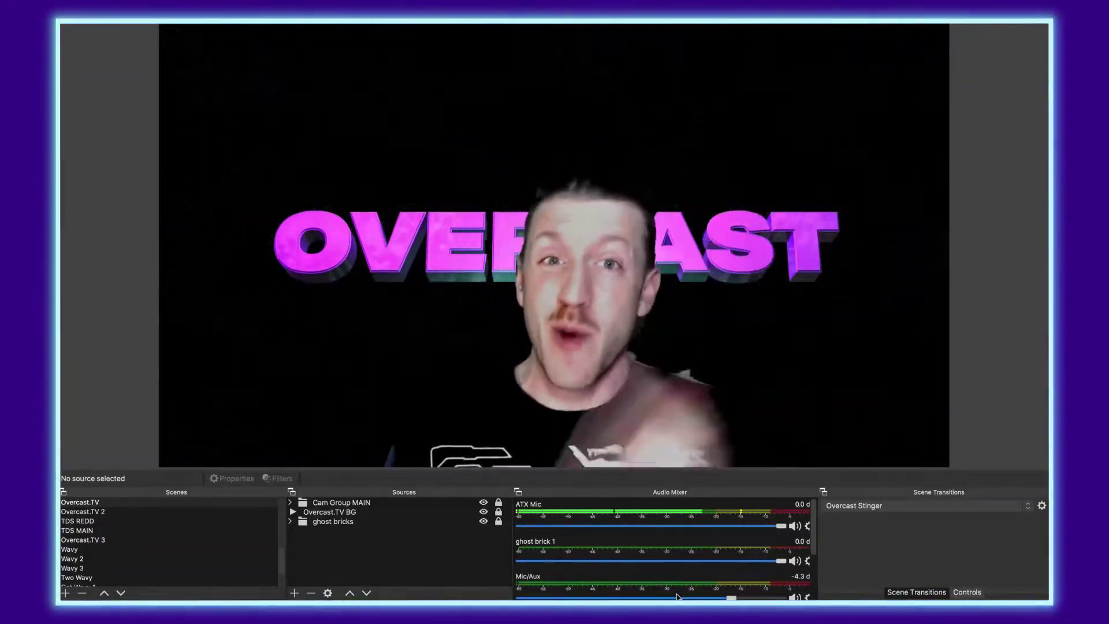
- Switch from Overcast.TV to the Overcast.TV 2 scene with the F2 hotkey
key(F2)
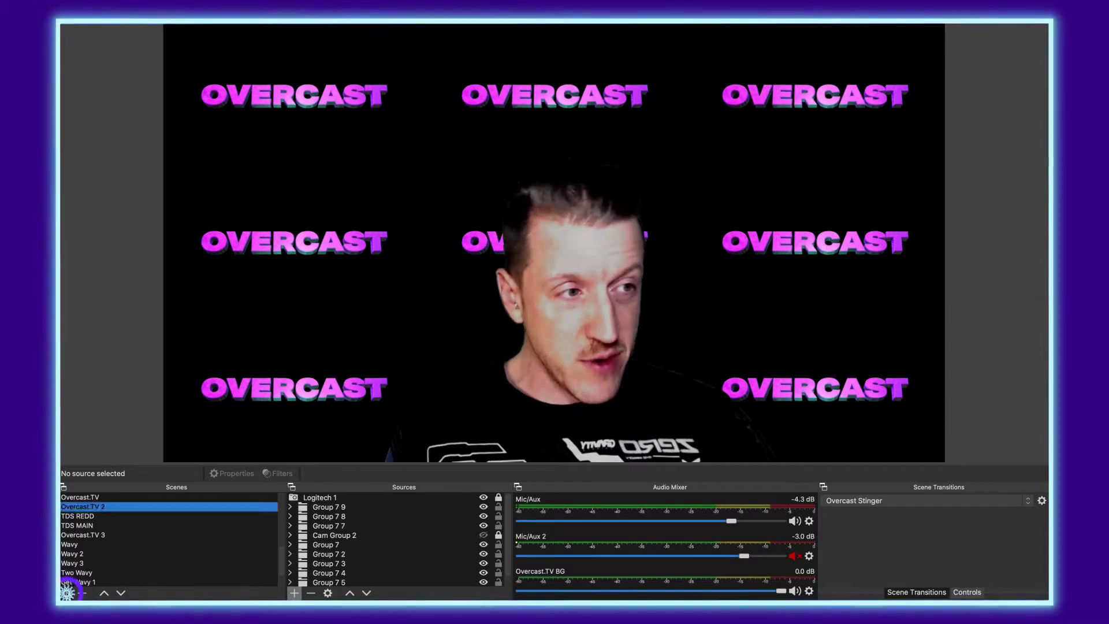
- Add a new scene named TILED to the Scenes list
click(66, 592)
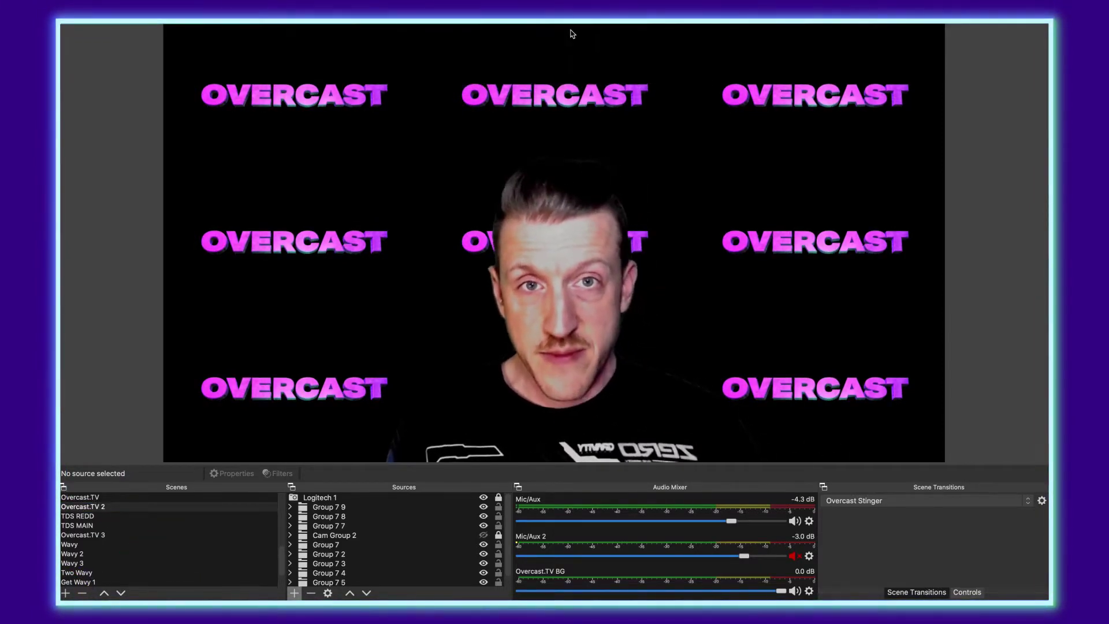
key(Return)
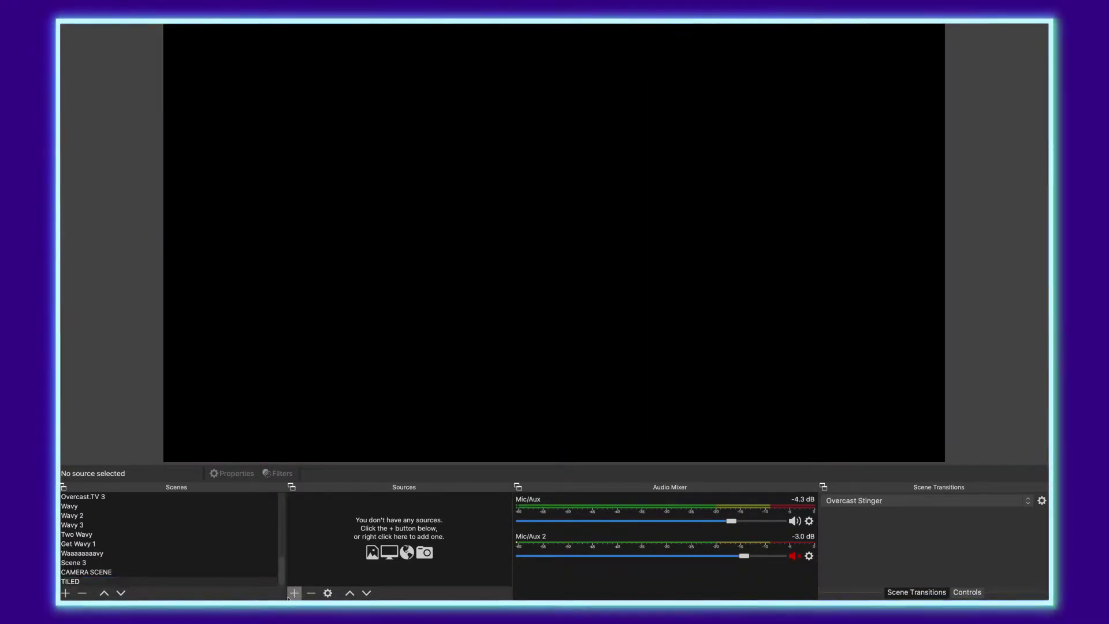
- Add a Media Source named BIG CUBE to the TILED scene
click(295, 593)
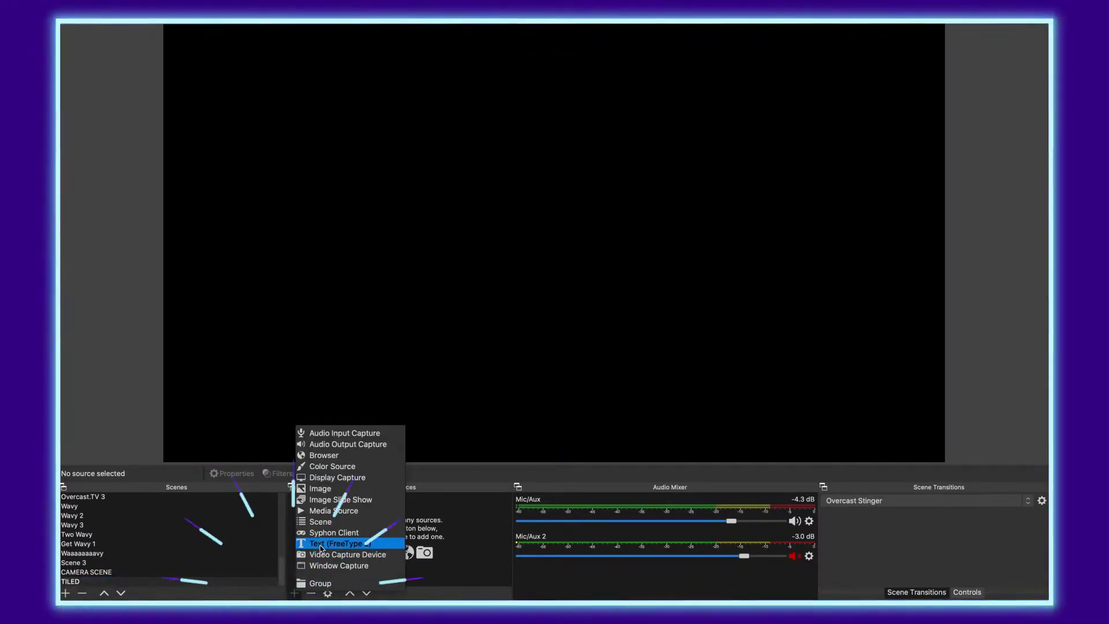
click(333, 511)
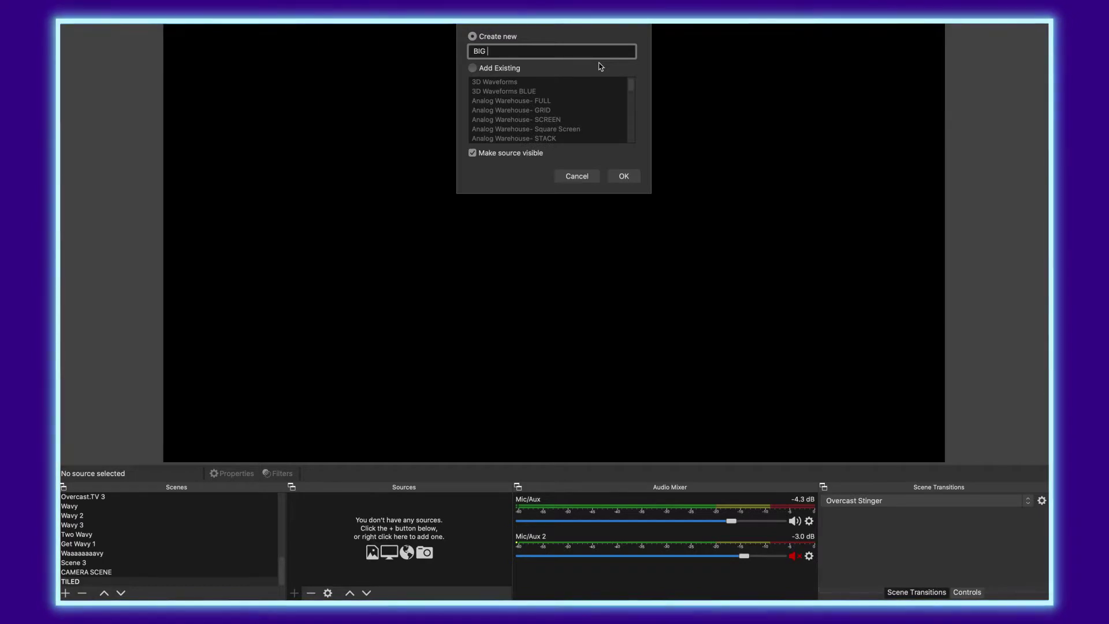
key(Return)
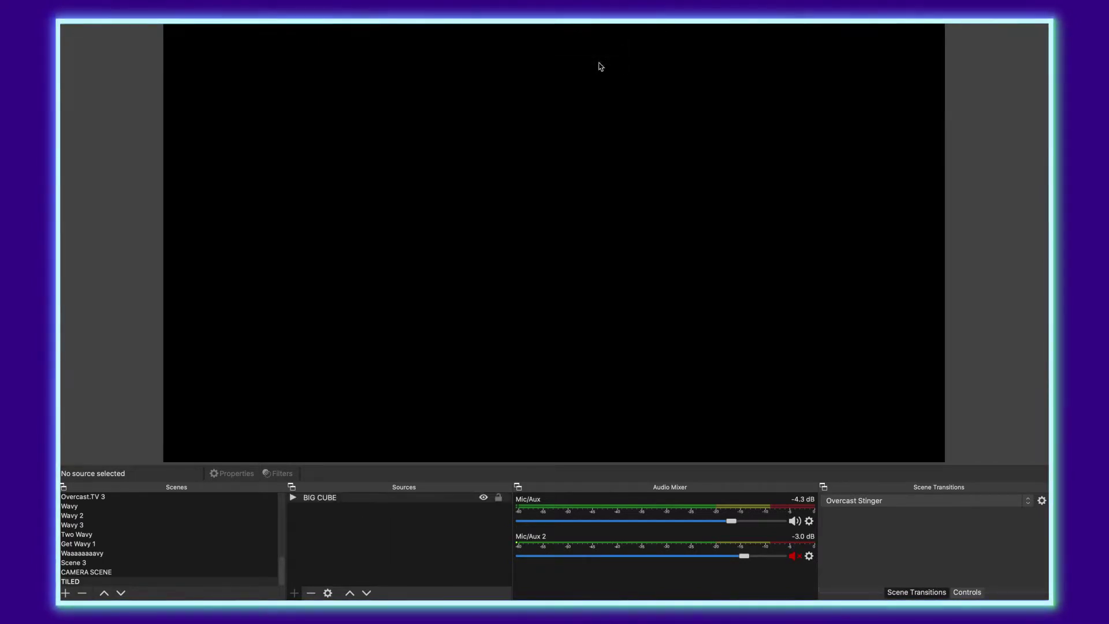
- Set BIG CUBE to loop the file 4K Cube GLOW 130bpm.mp4
click(291, 382)
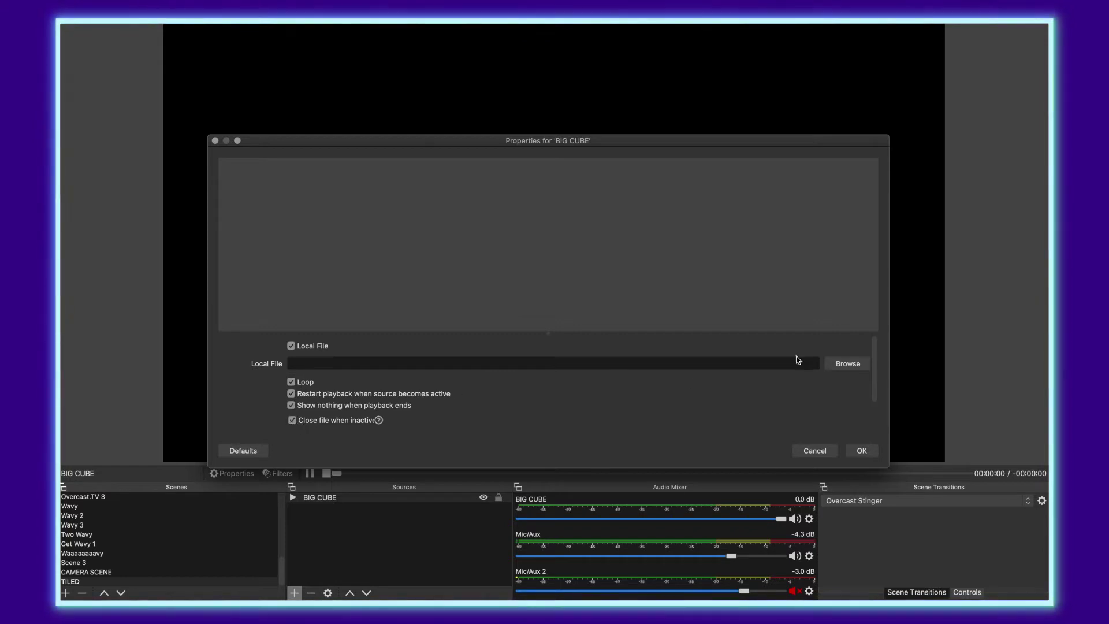
click(847, 367)
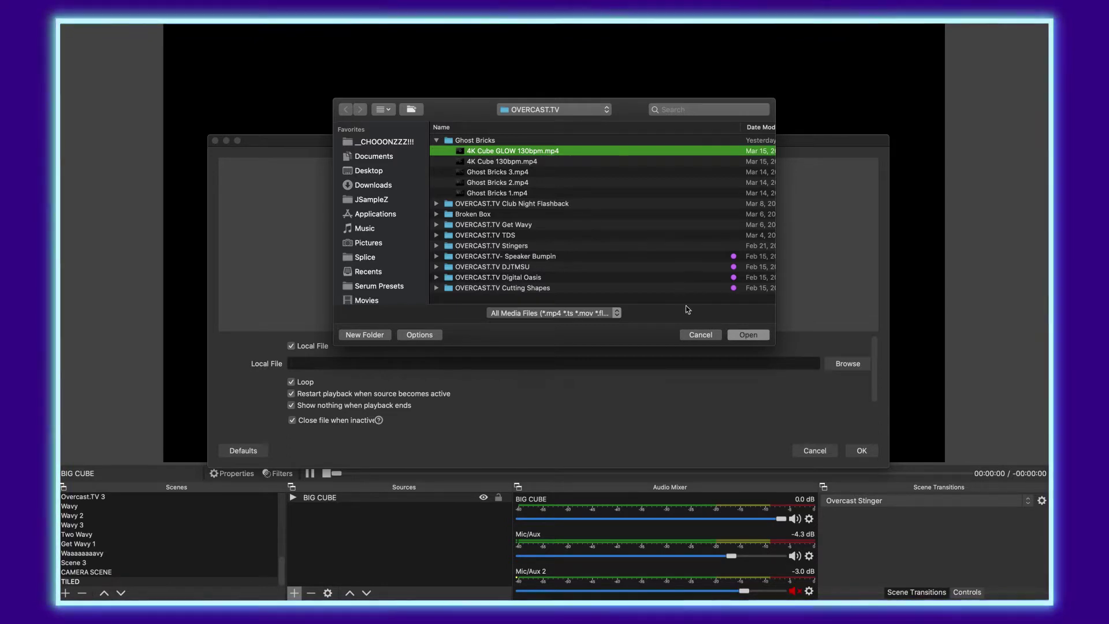
click(748, 335)
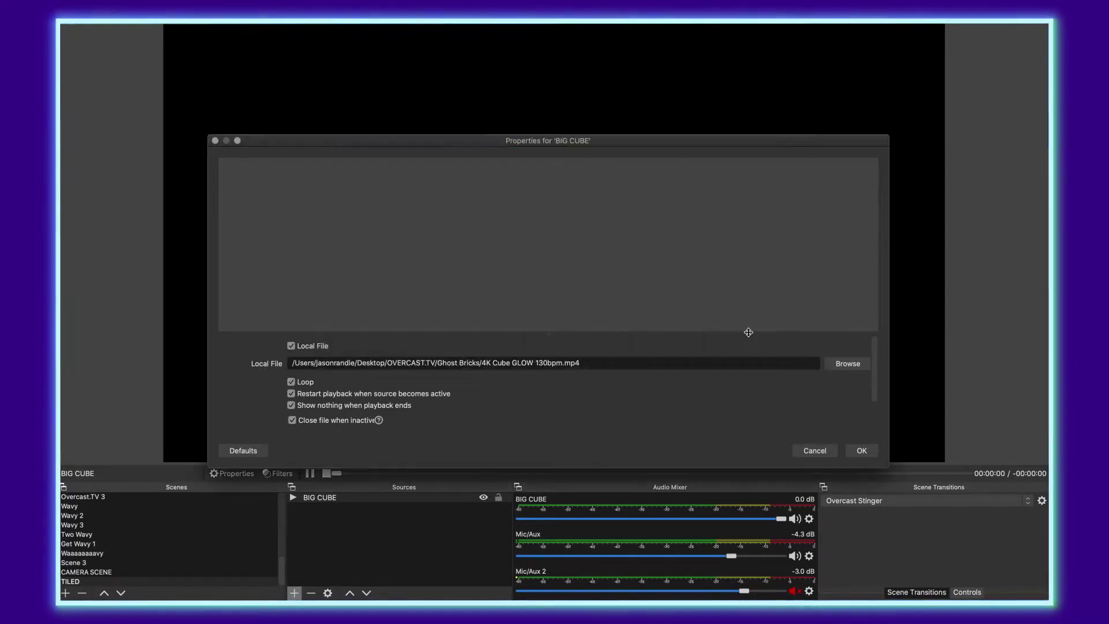
click(861, 450)
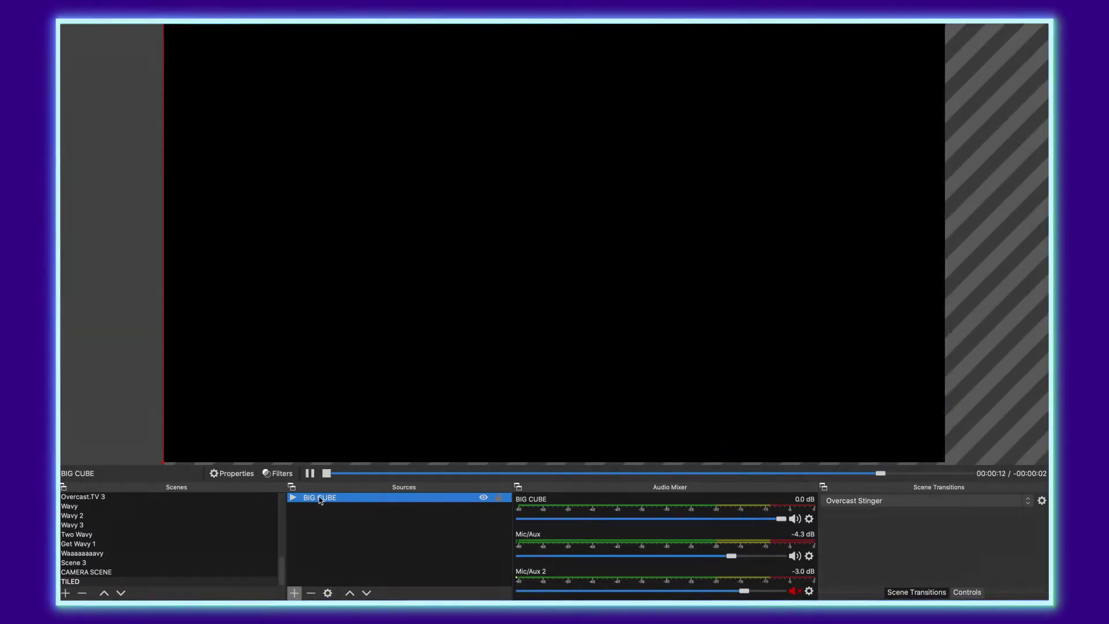
- Give BIG CUBE a Scaling/Aspect Ratio filter set to Base (Canvas) Resolution
click(276, 474)
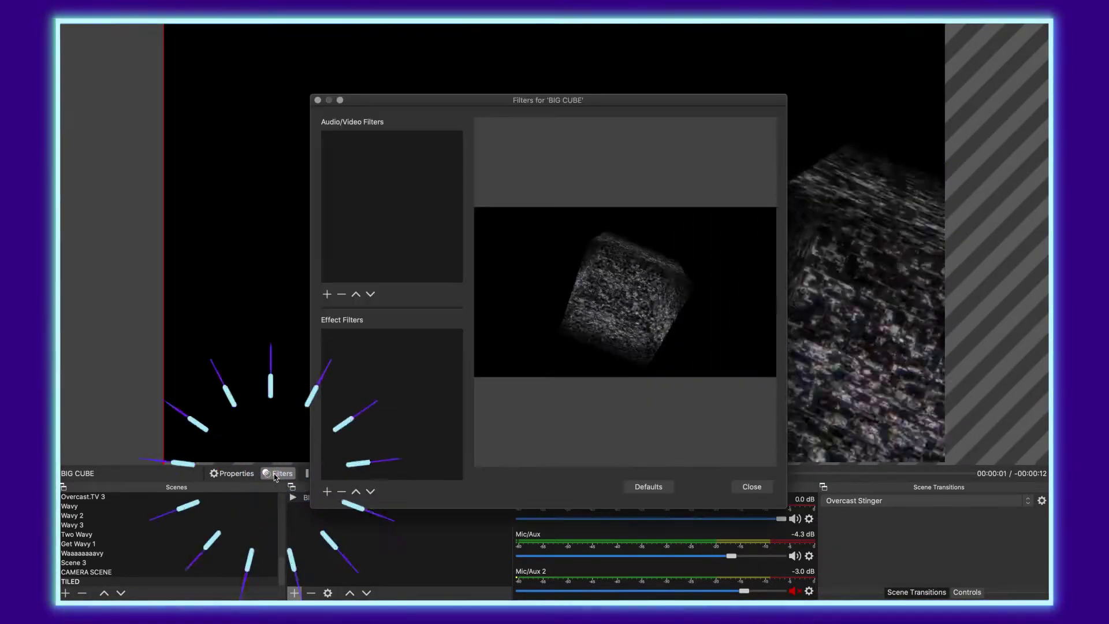
click(326, 492)
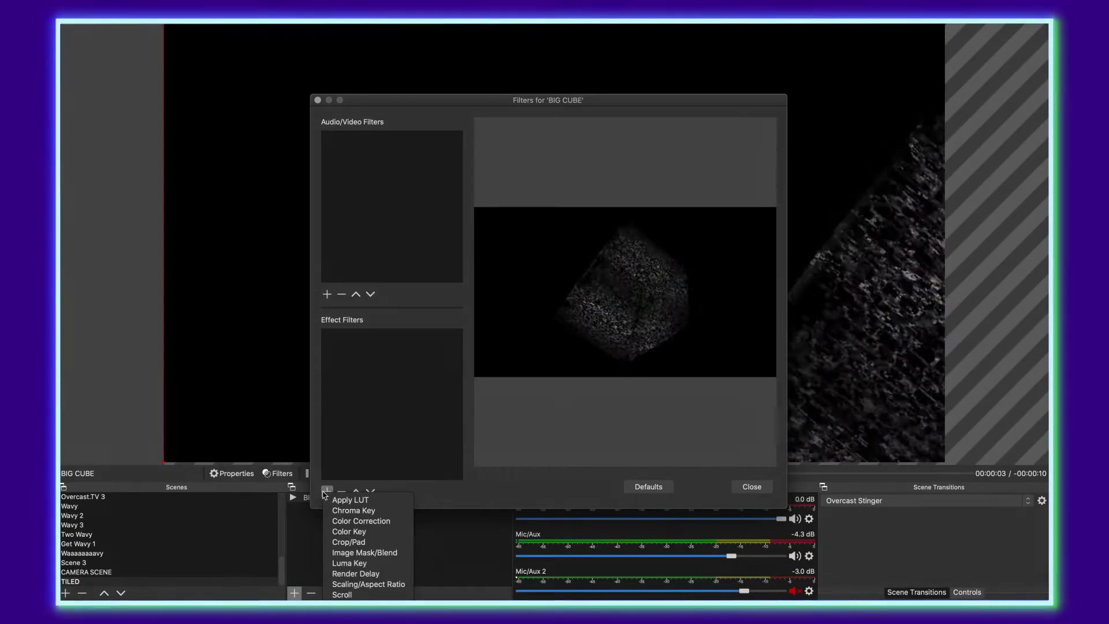
click(365, 584)
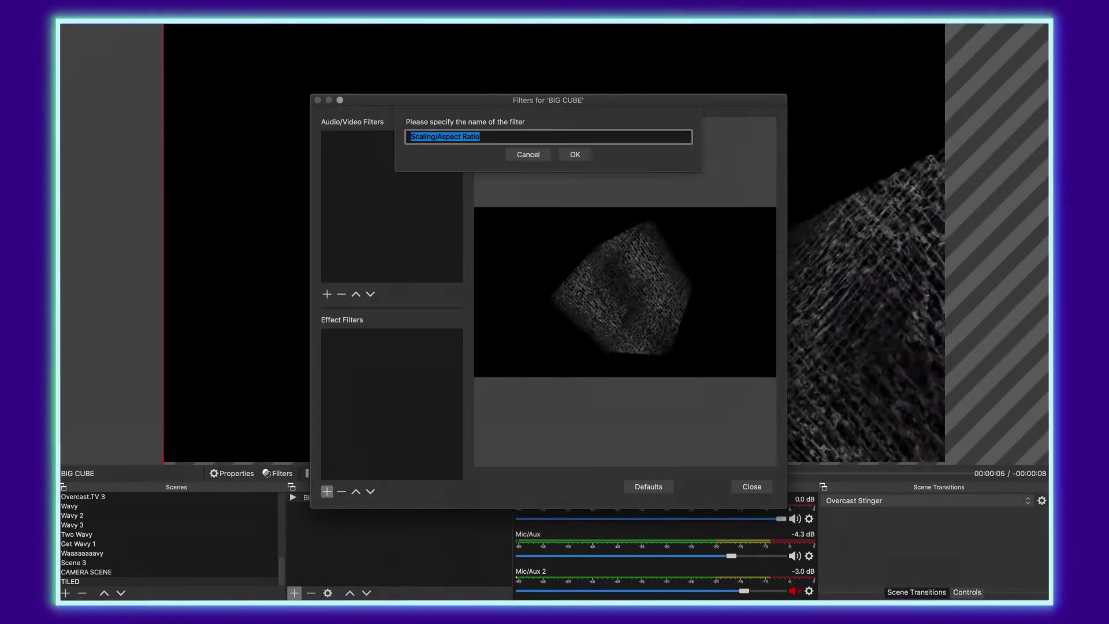
click(575, 155)
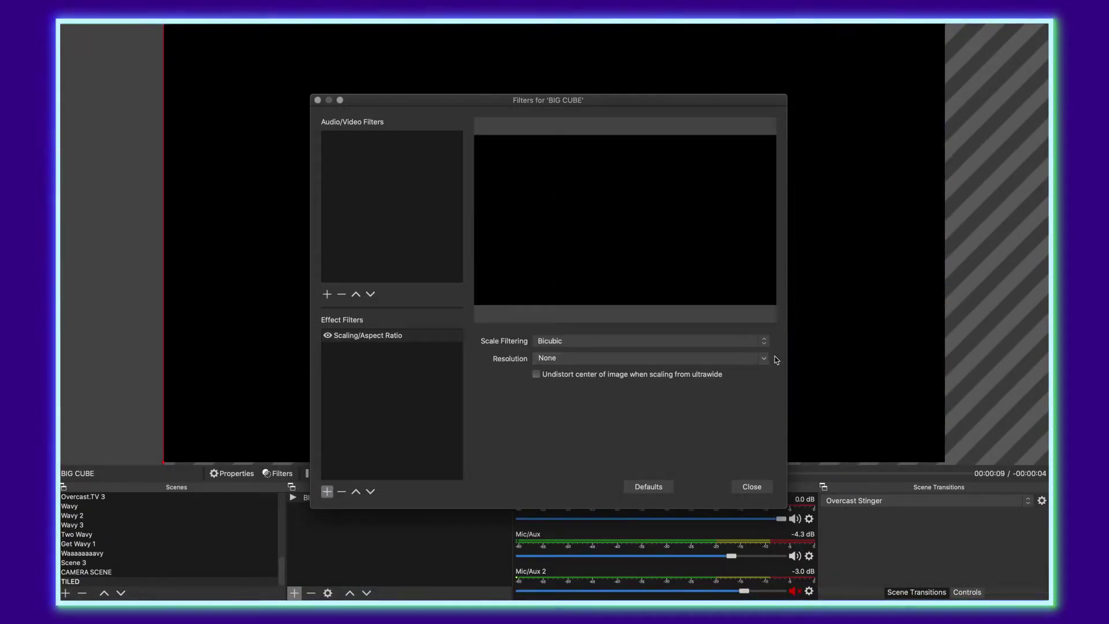
click(765, 359)
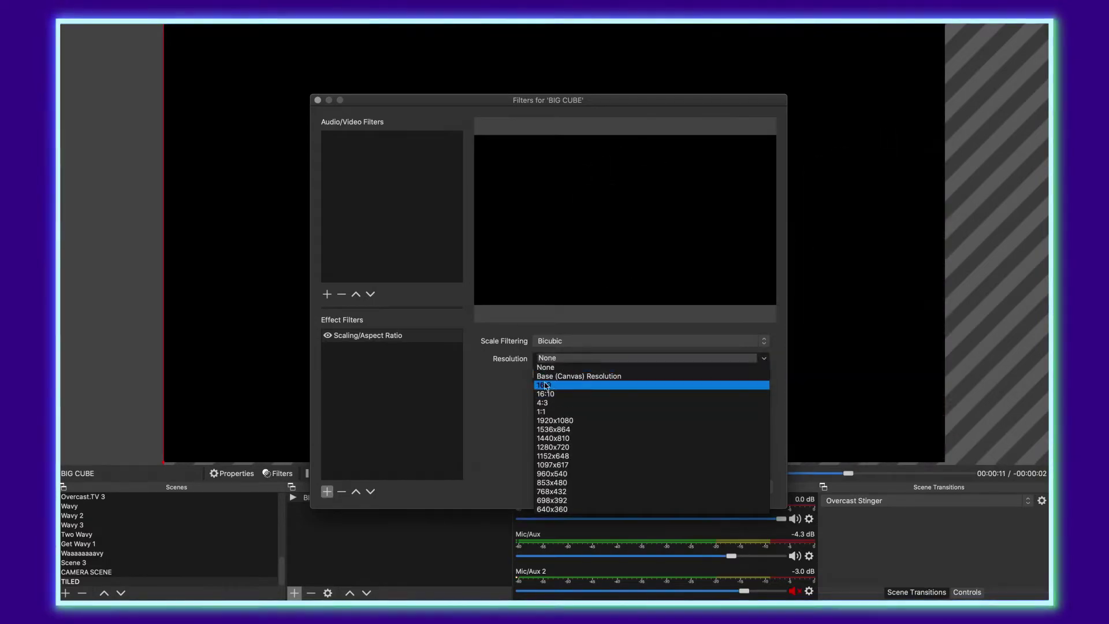
click(577, 377)
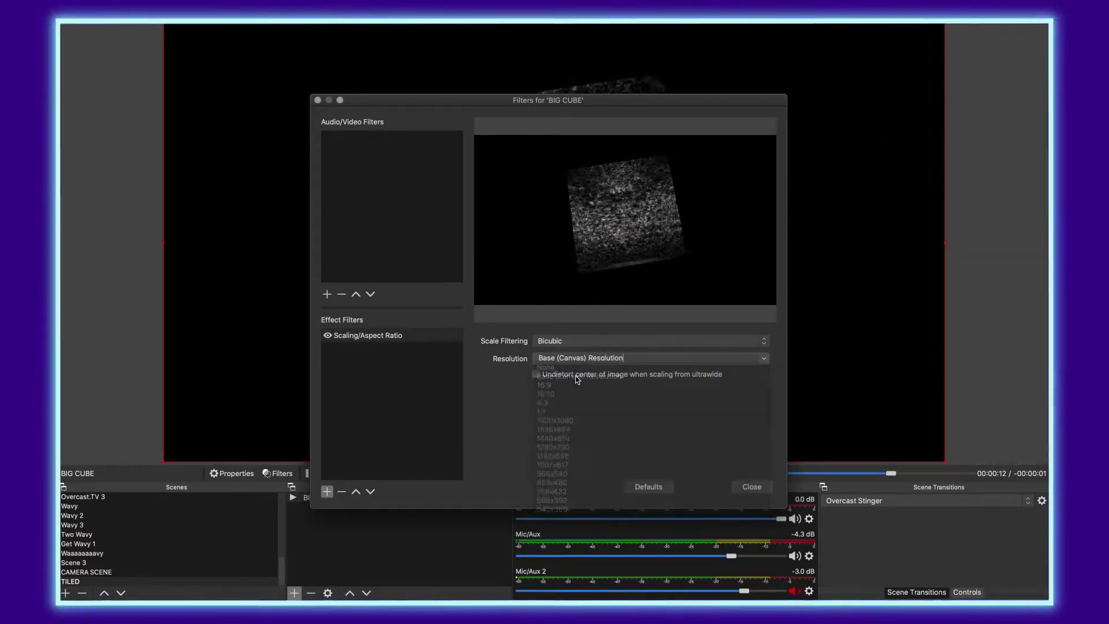
click(750, 486)
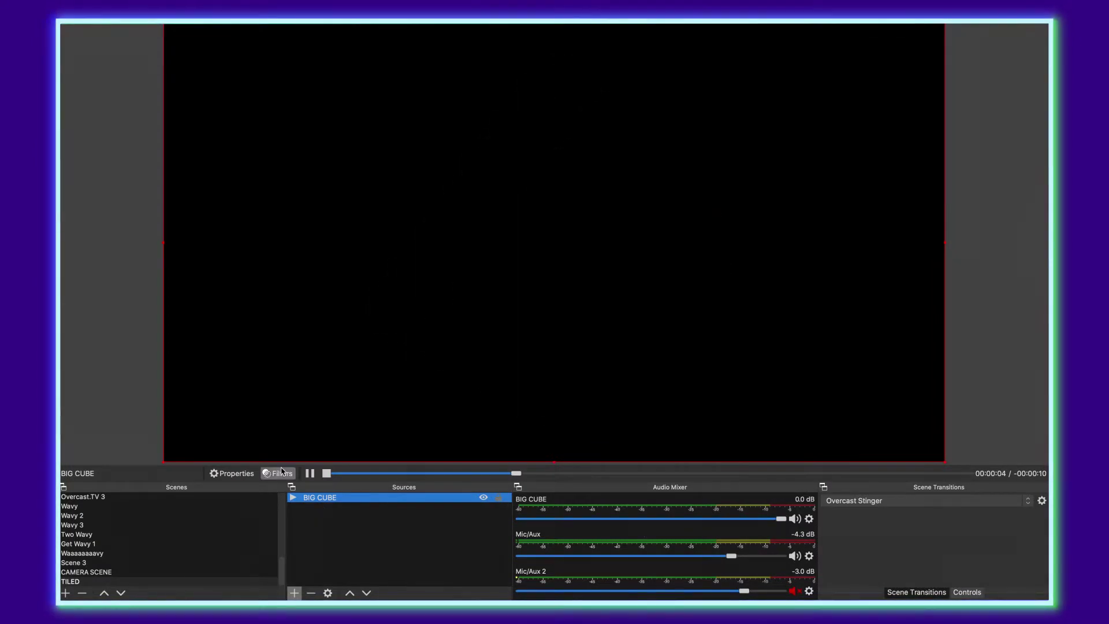
- Change BIG CUBE's Scaling/Aspect Ratio filter resolution to 960x540
click(280, 473)
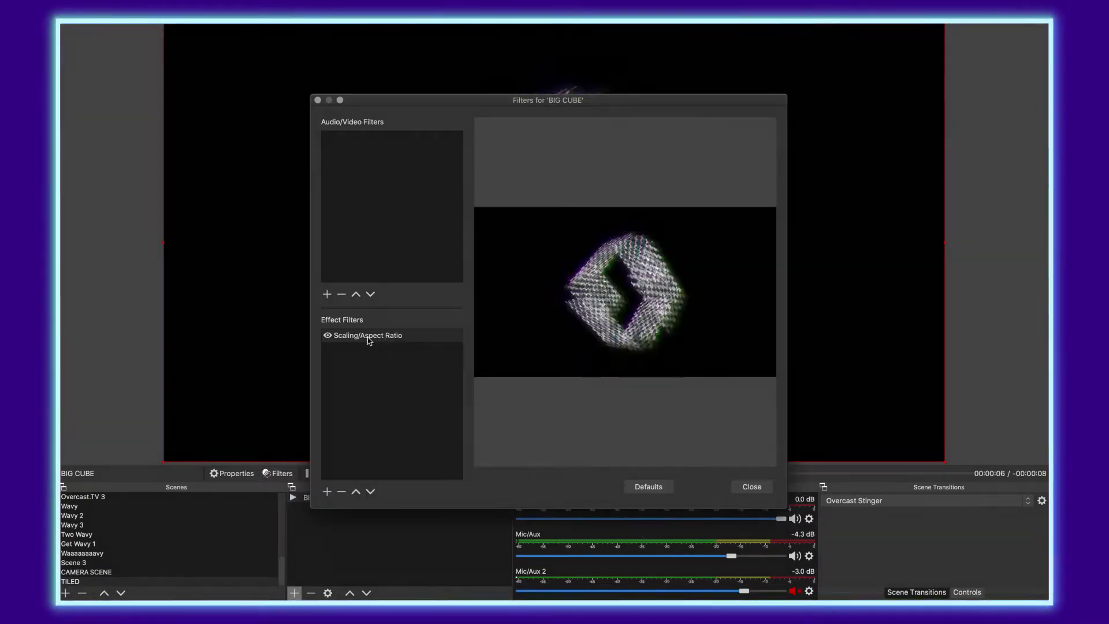
click(347, 339)
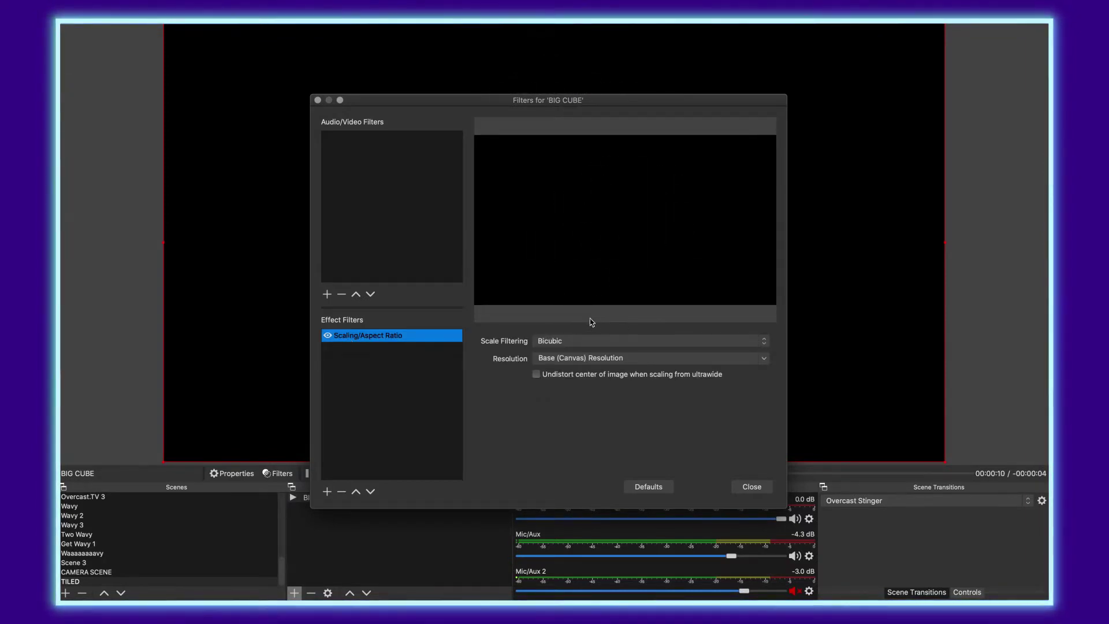
click(763, 358)
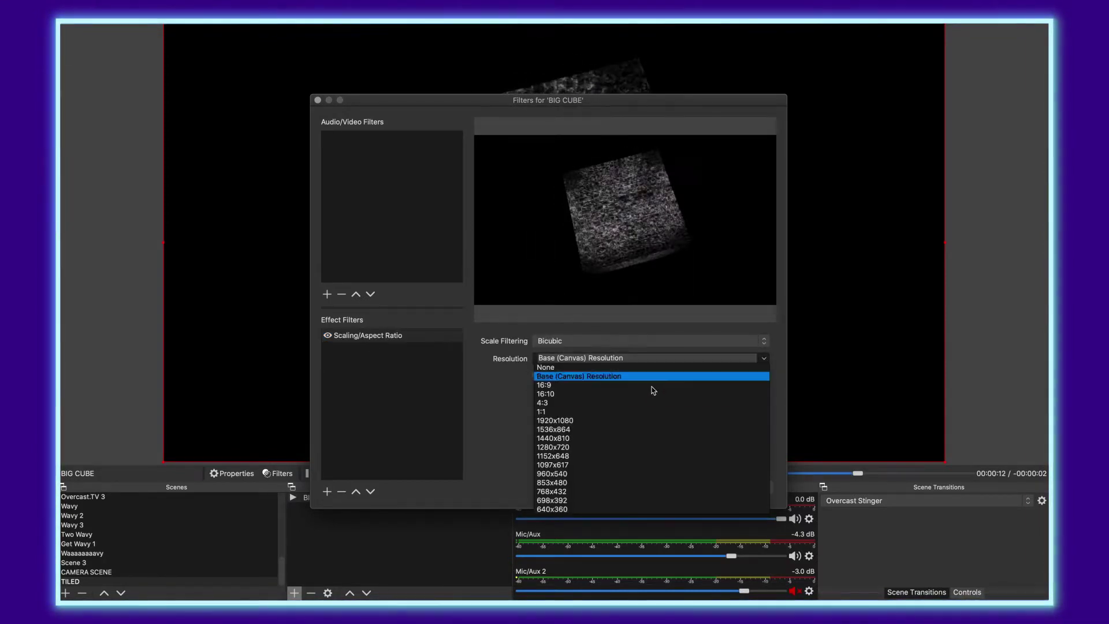
click(553, 421)
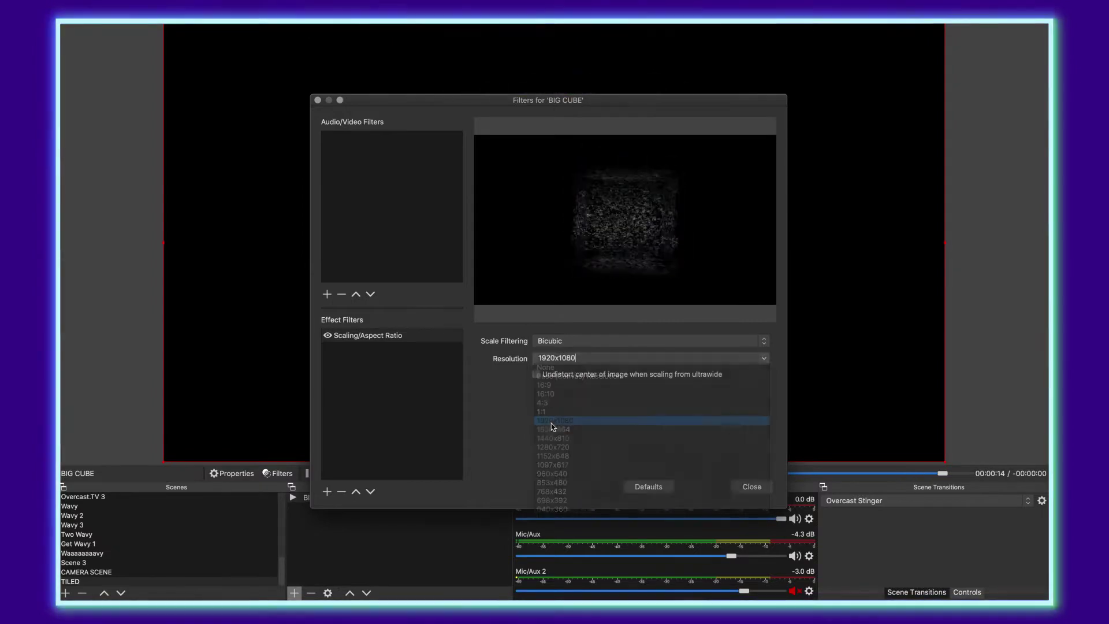
drag(630, 103, 557, 94)
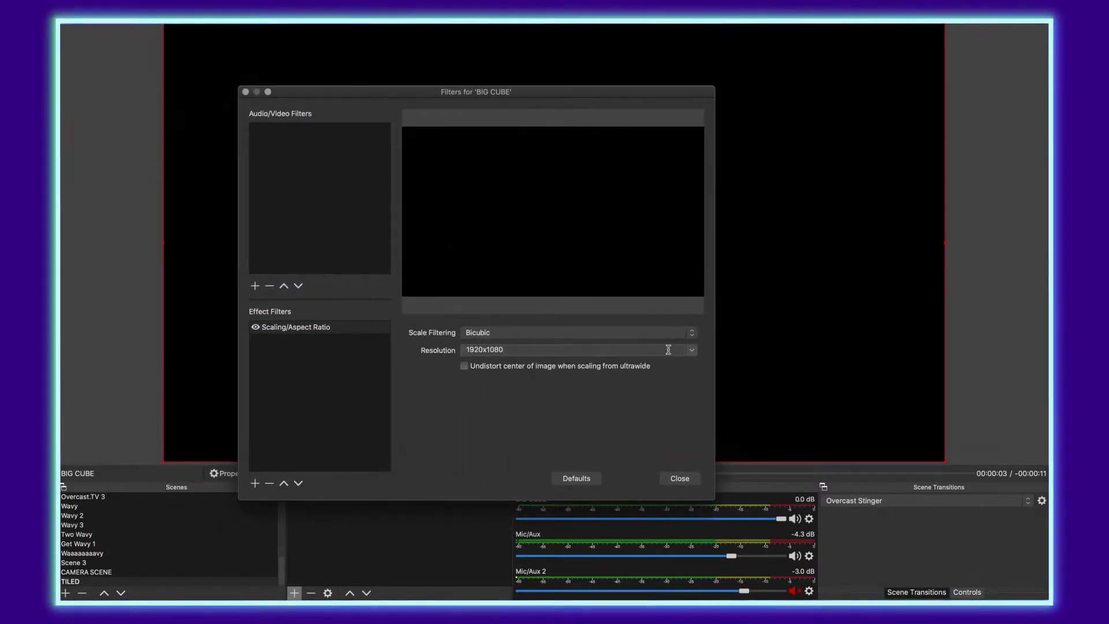
click(691, 351)
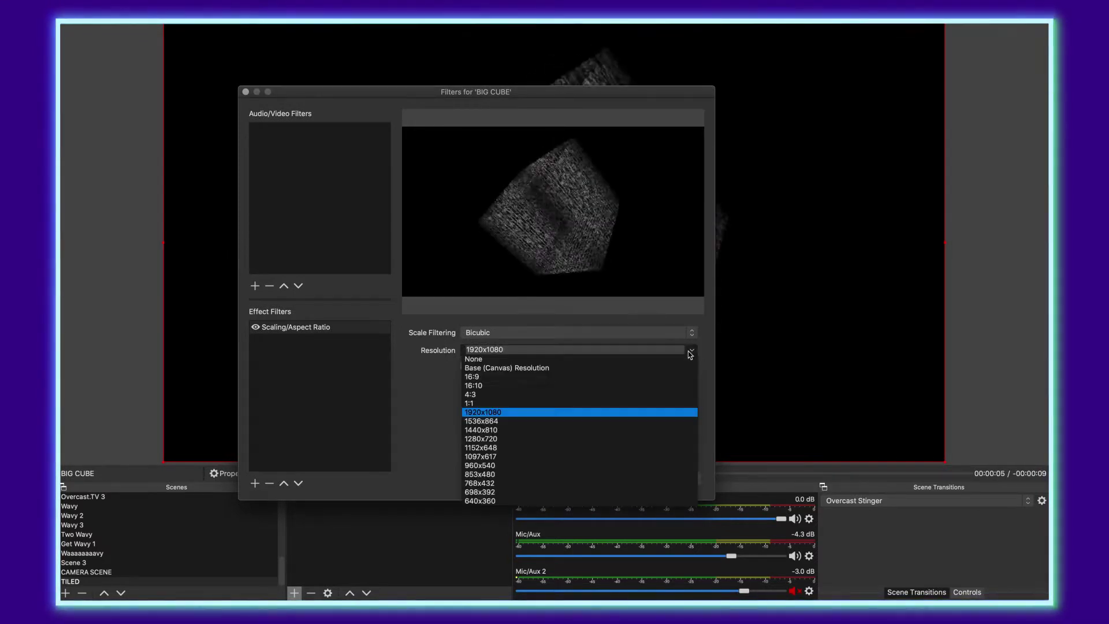
click(472, 468)
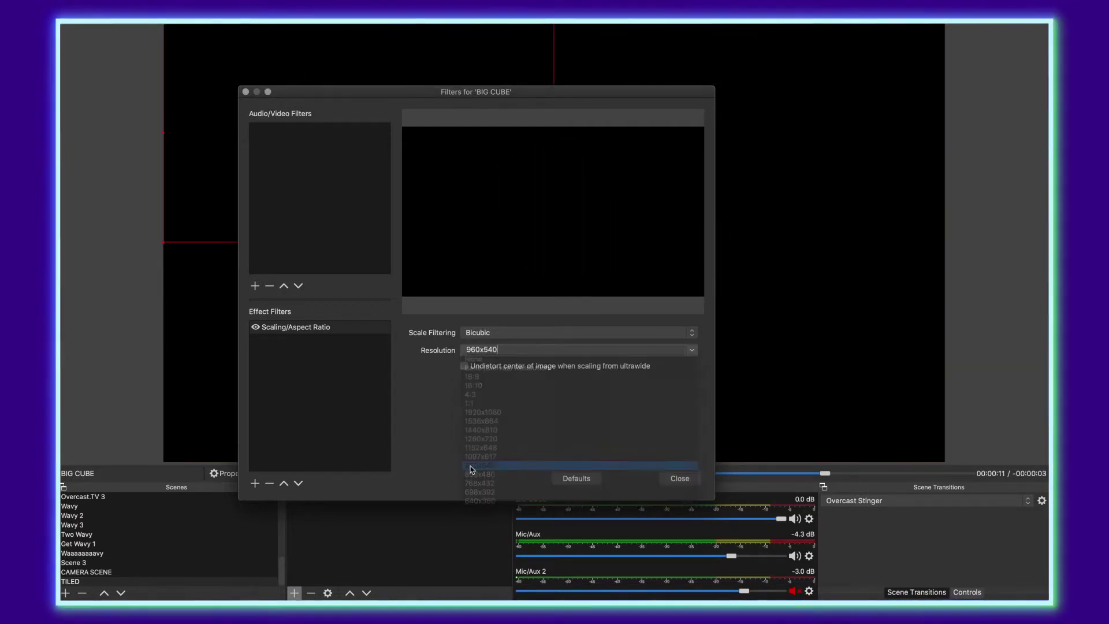
key(Escape)
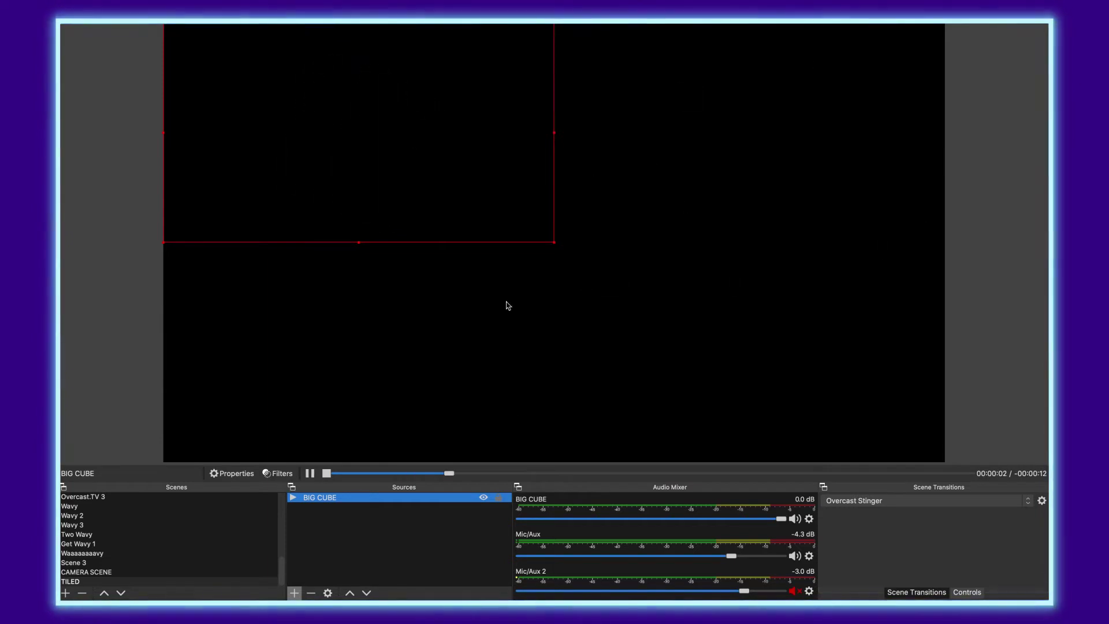
- Copy BIG CUBE and paste a referenced copy into the top-right quarter
click(374, 532)
click(322, 499)
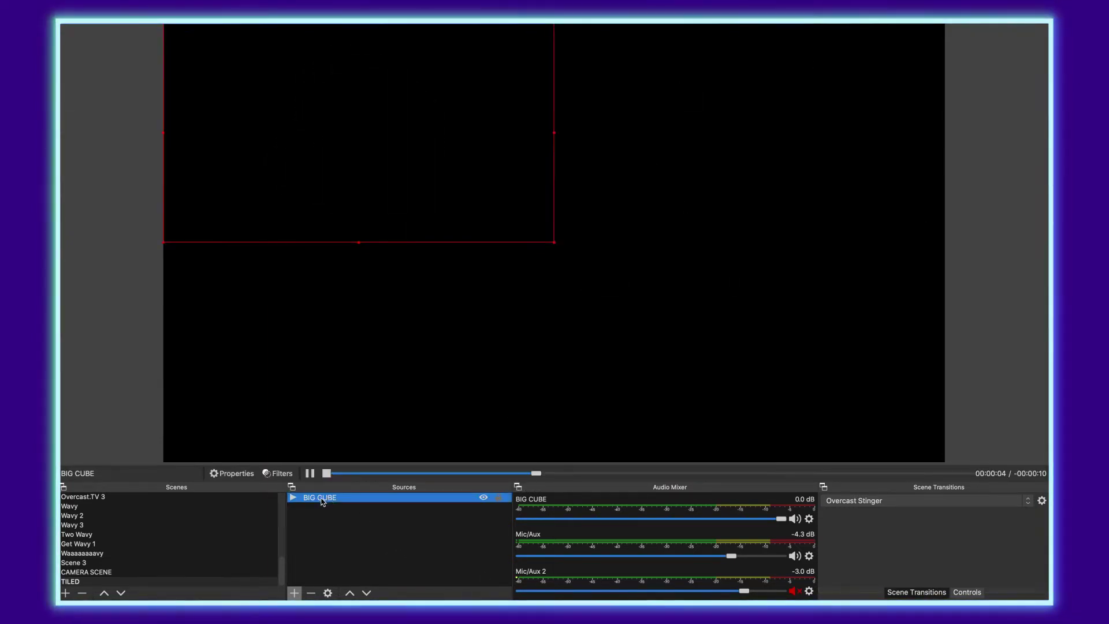
right_click(322, 499)
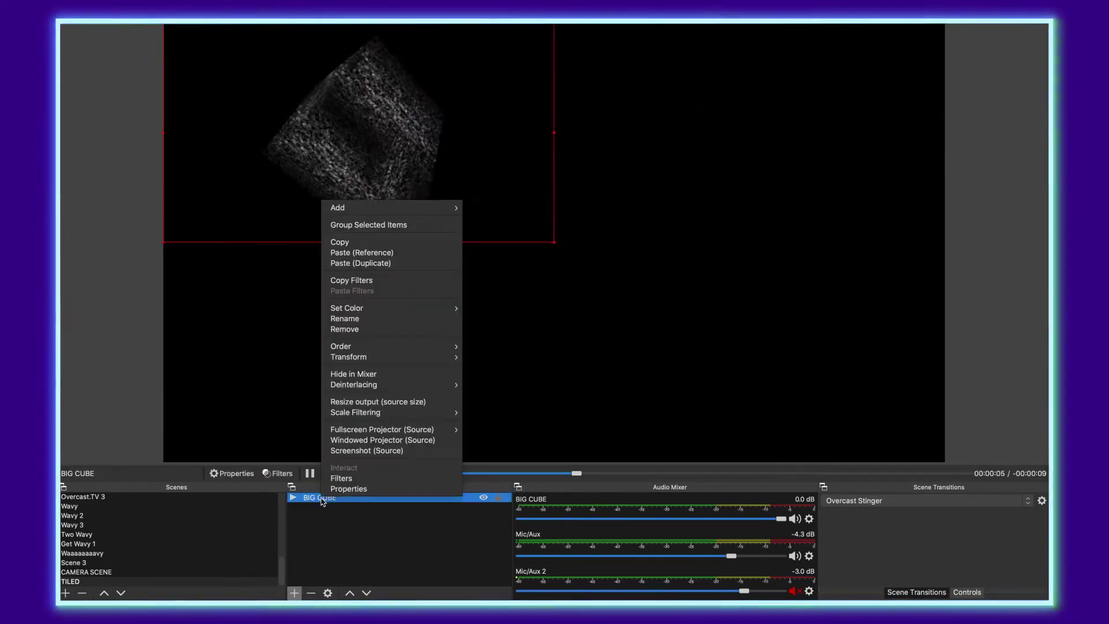
click(340, 242)
click(308, 553)
right_click(316, 515)
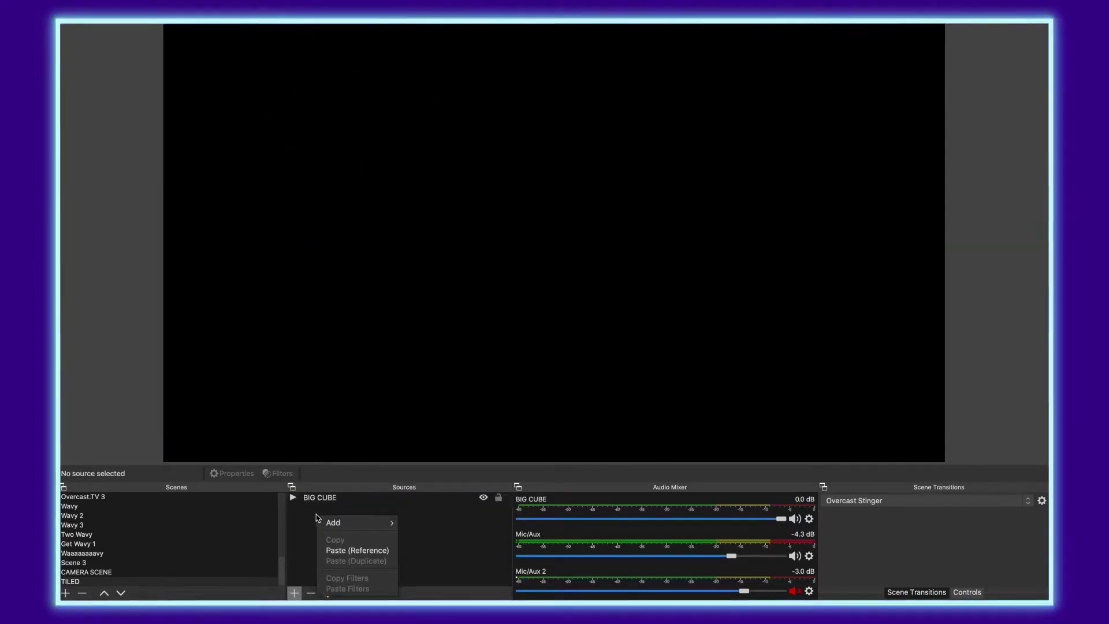
click(348, 551)
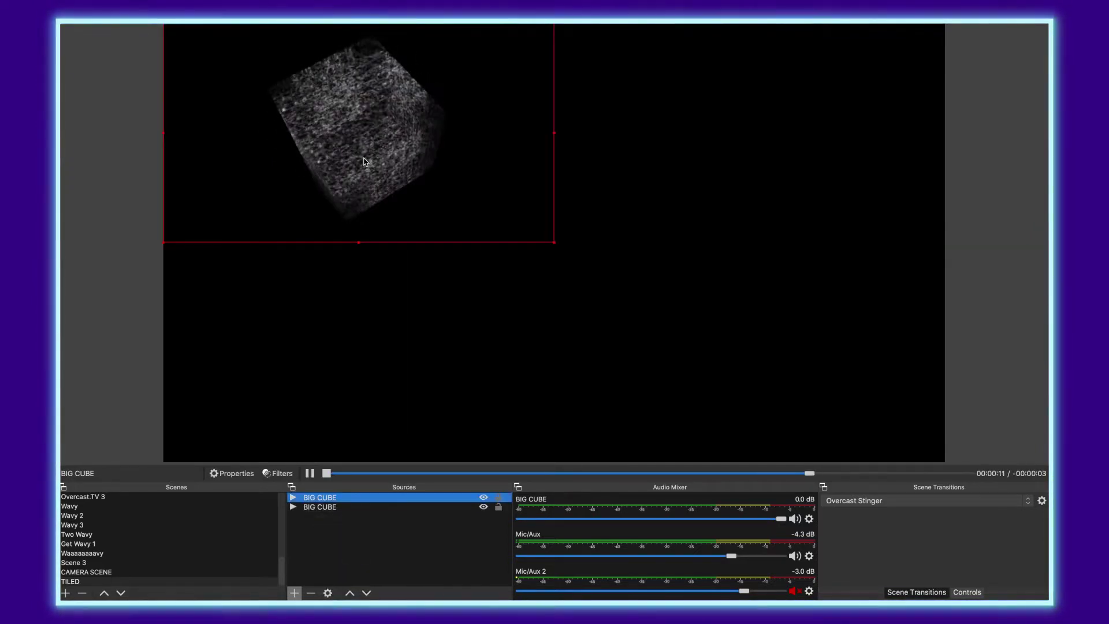
drag(364, 158, 755, 161)
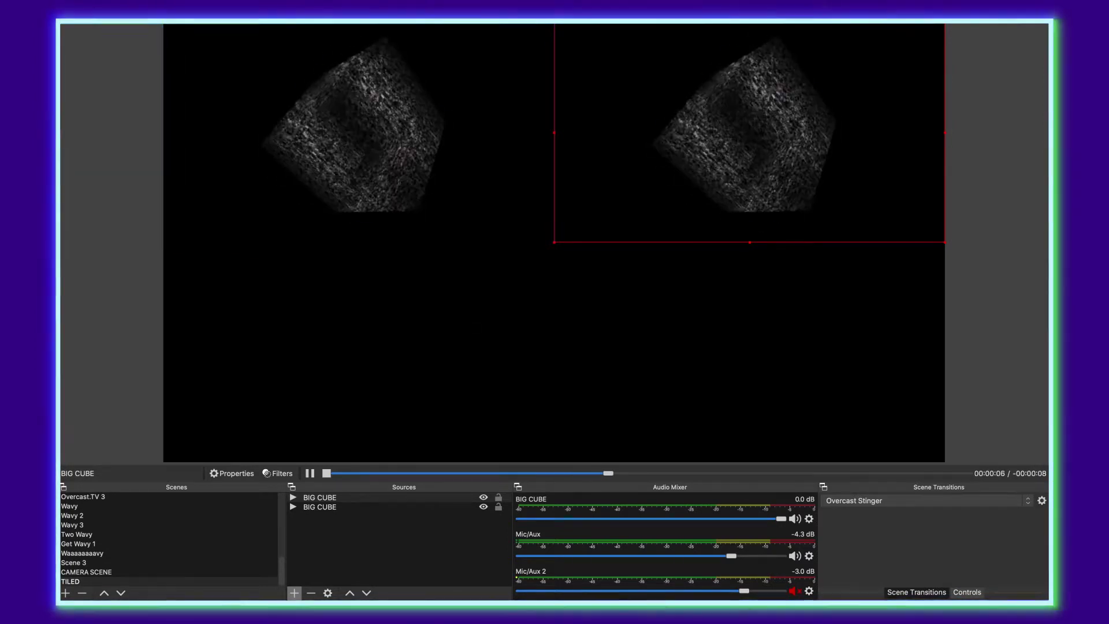
- Paste two more referenced BIG CUBE copies into the bottom-left and bottom-right quarters
right_click(315, 529)
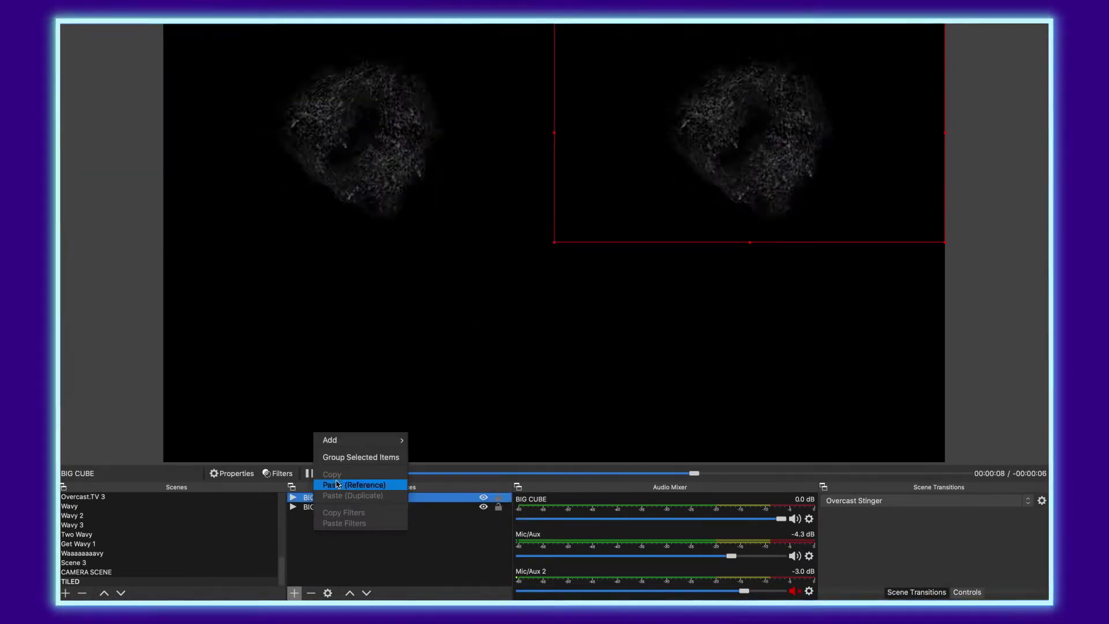
click(339, 485)
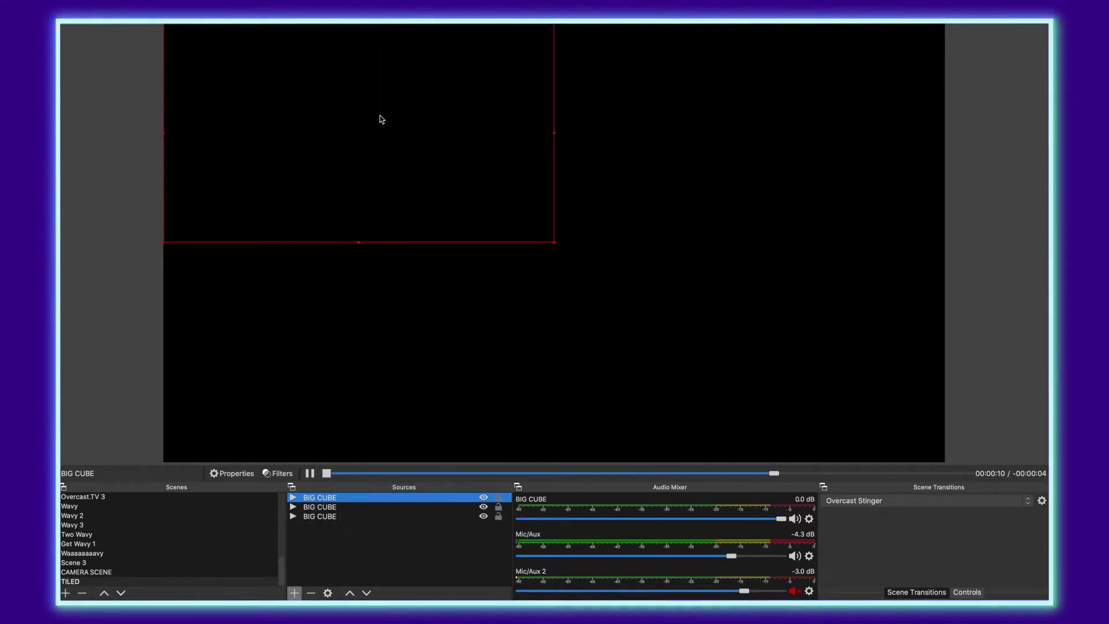
drag(376, 111, 383, 335)
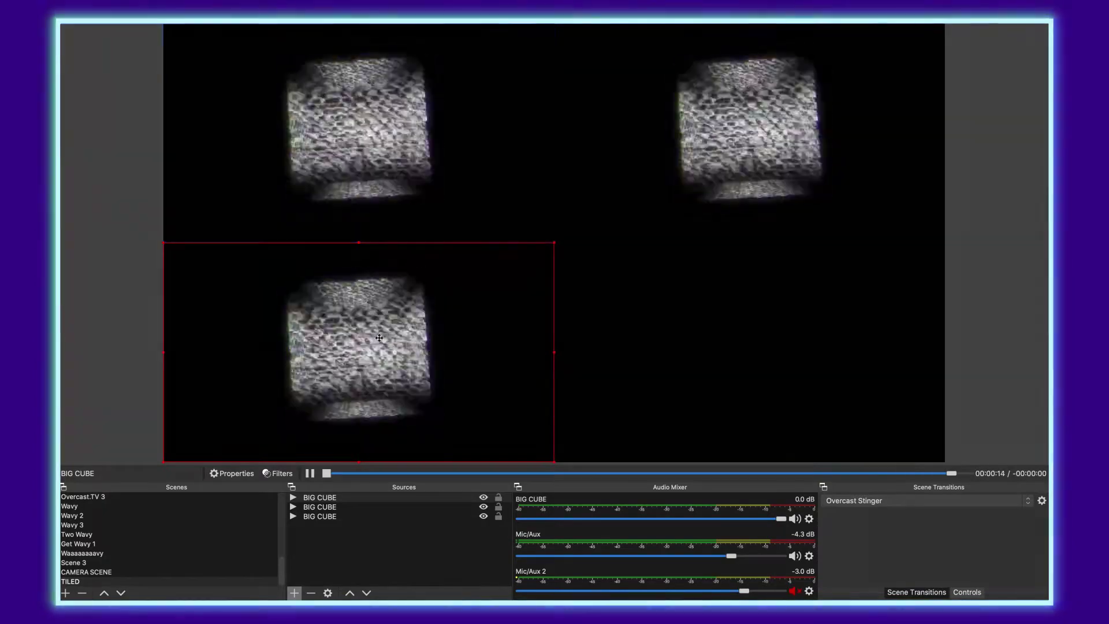
right_click(334, 530)
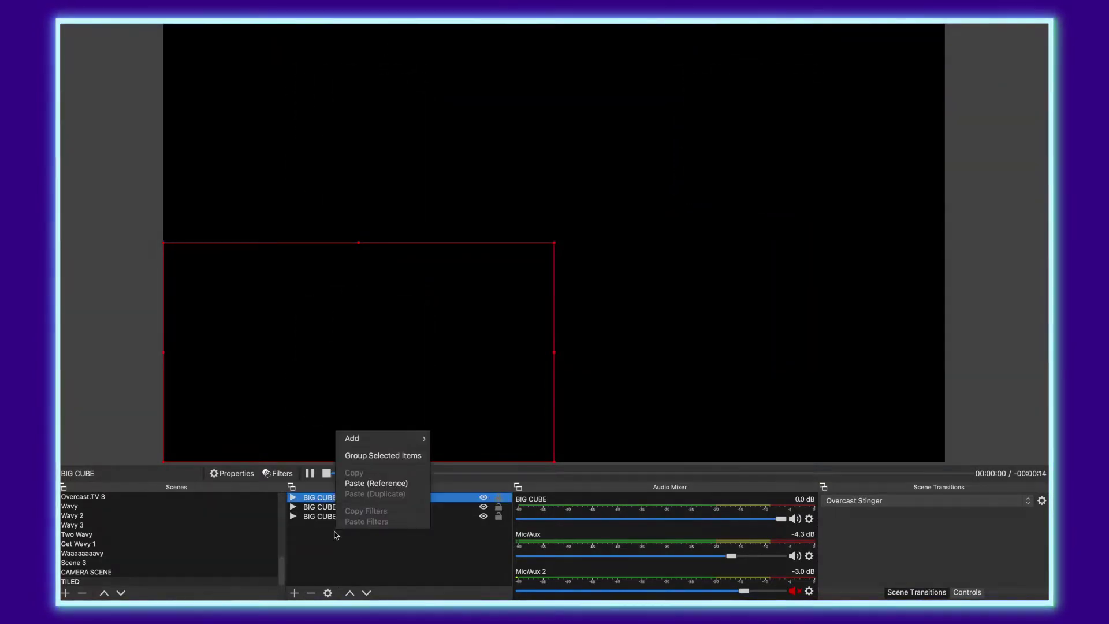
click(374, 484)
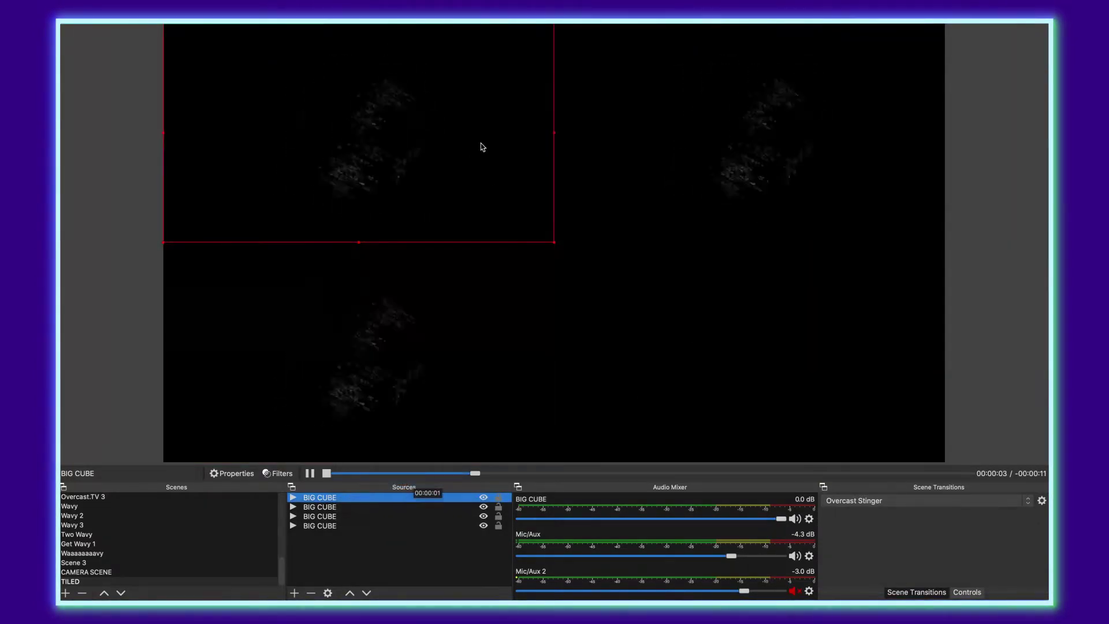
drag(373, 124, 756, 341)
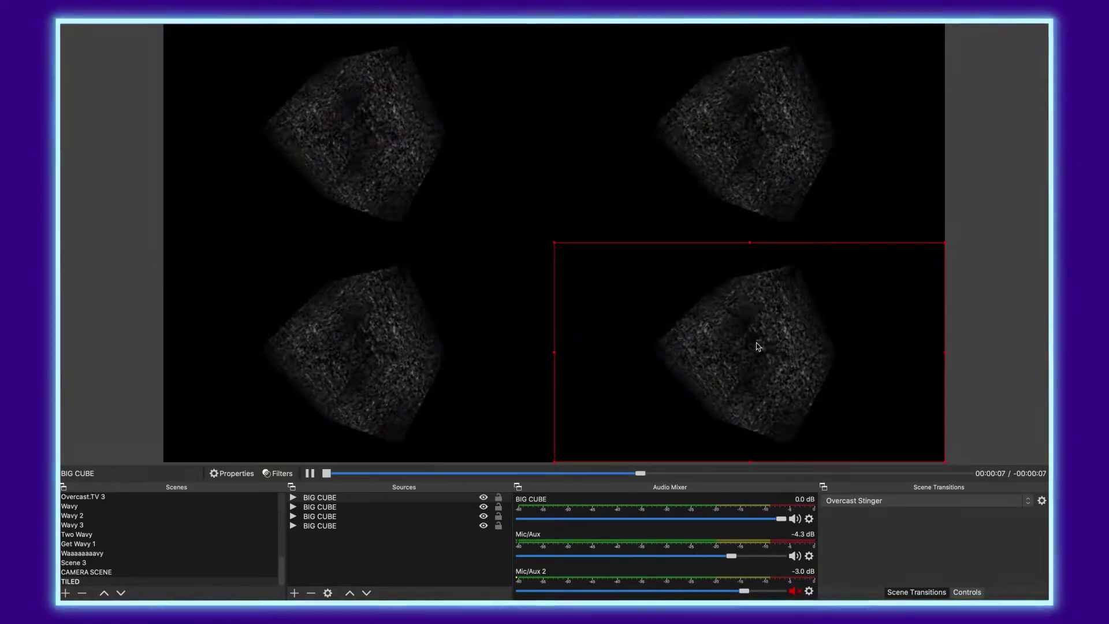
click(1003, 203)
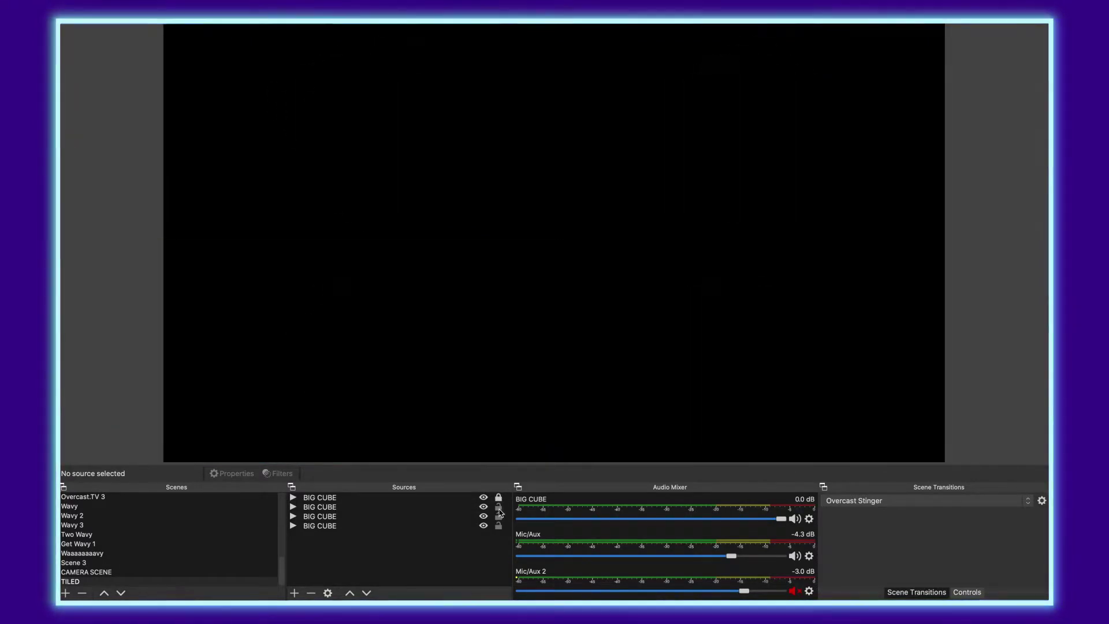
- Group all four BIG CUBE sources into a collapsed group named Cube Group
click(355, 527)
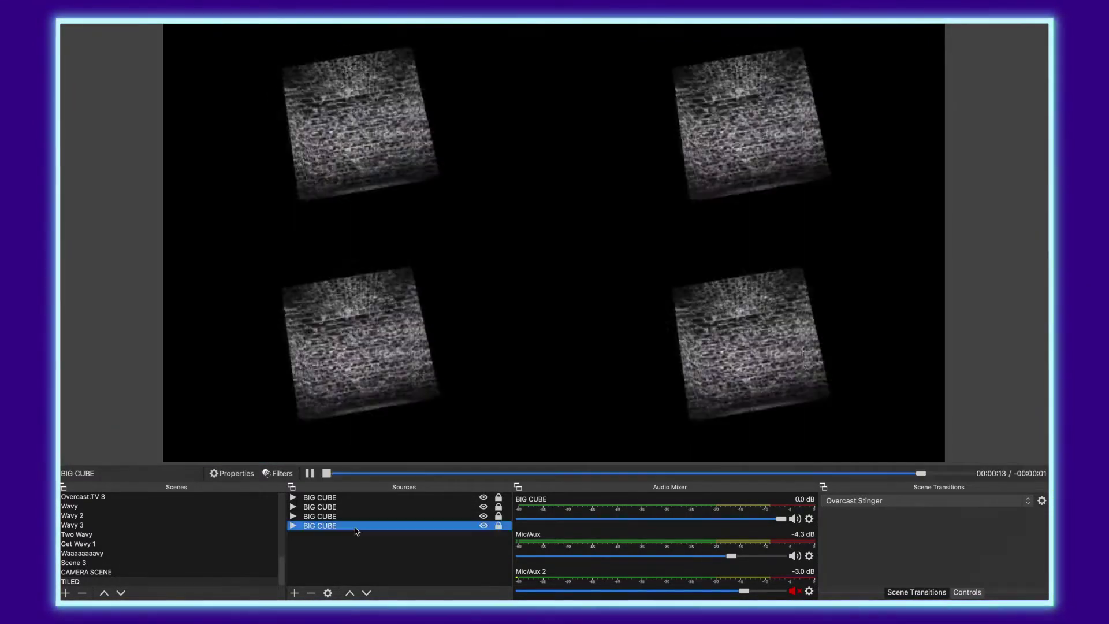
shift+click(341, 497)
right_click(341, 494)
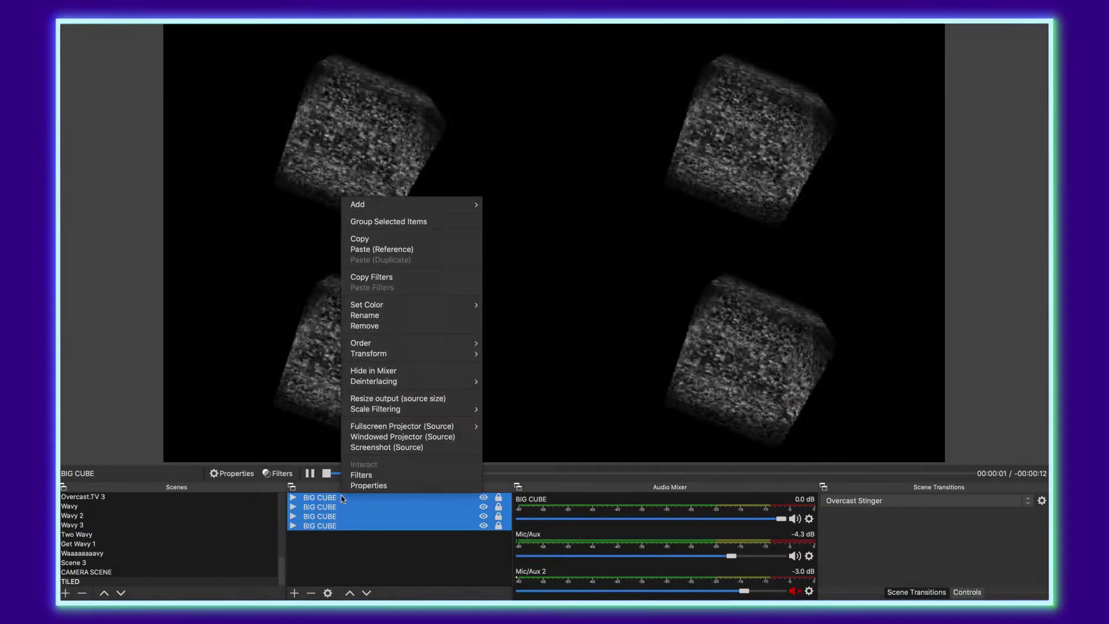
click(379, 225)
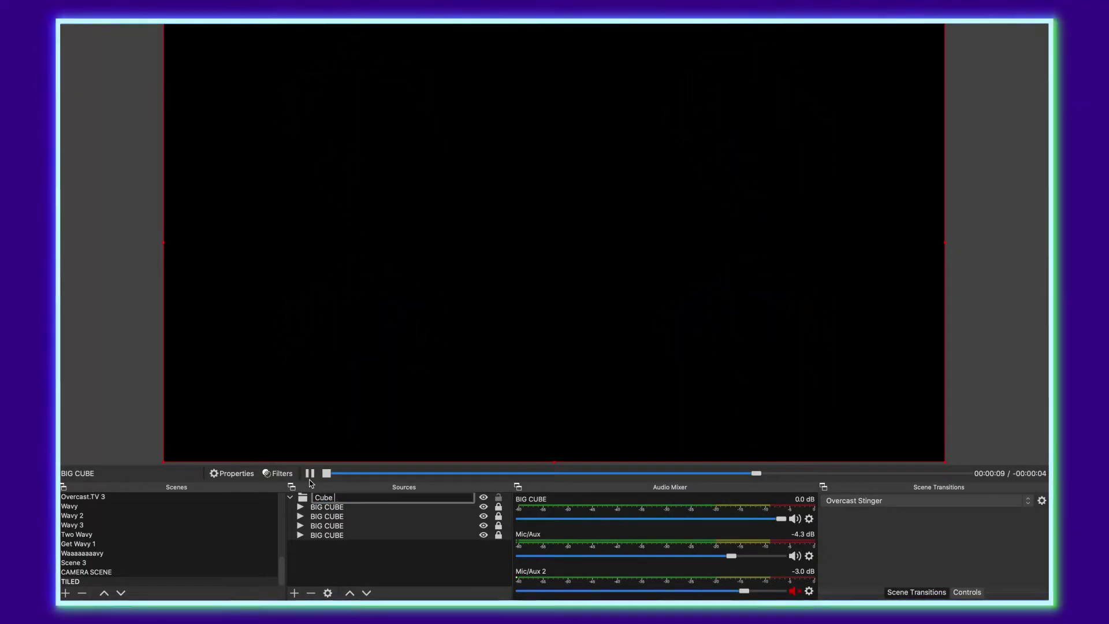
text(Cube Group)
key(Return)
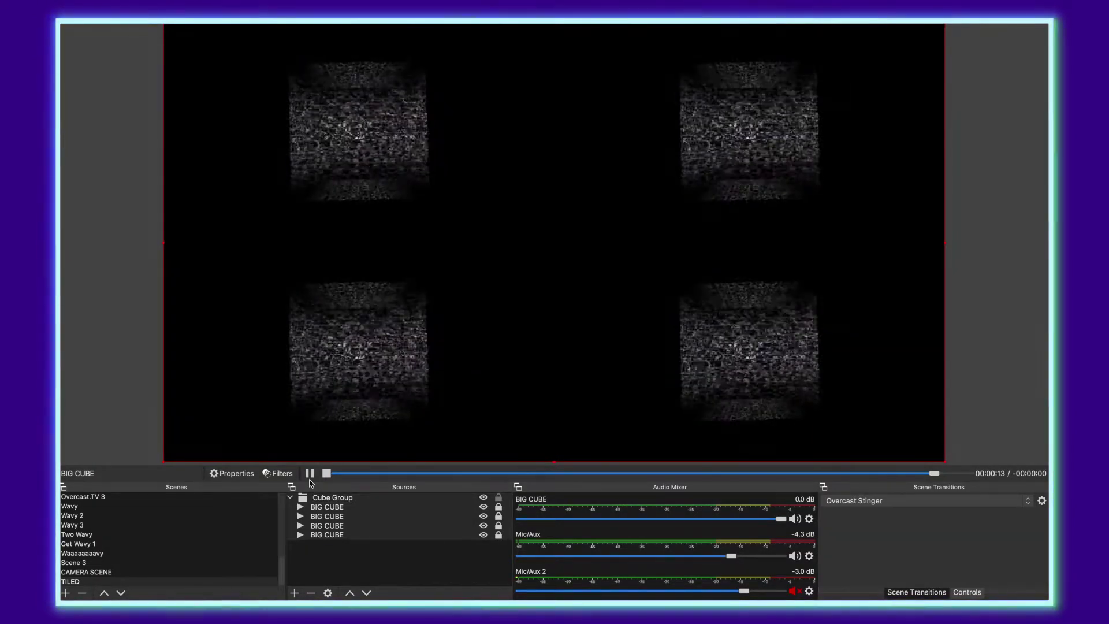
click(290, 499)
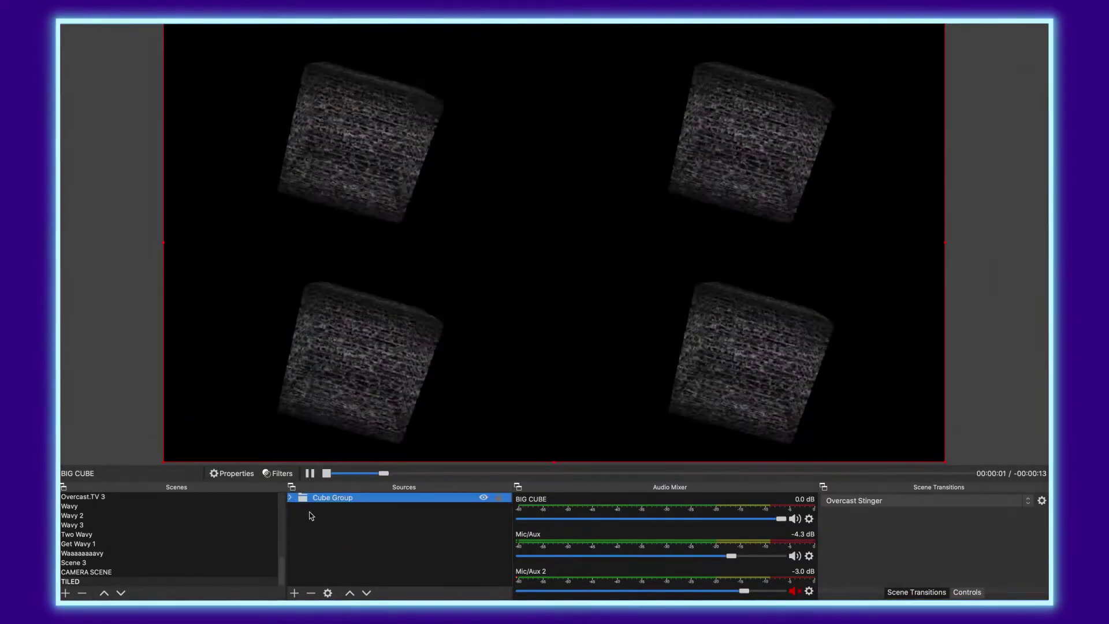
click(346, 537)
click(350, 498)
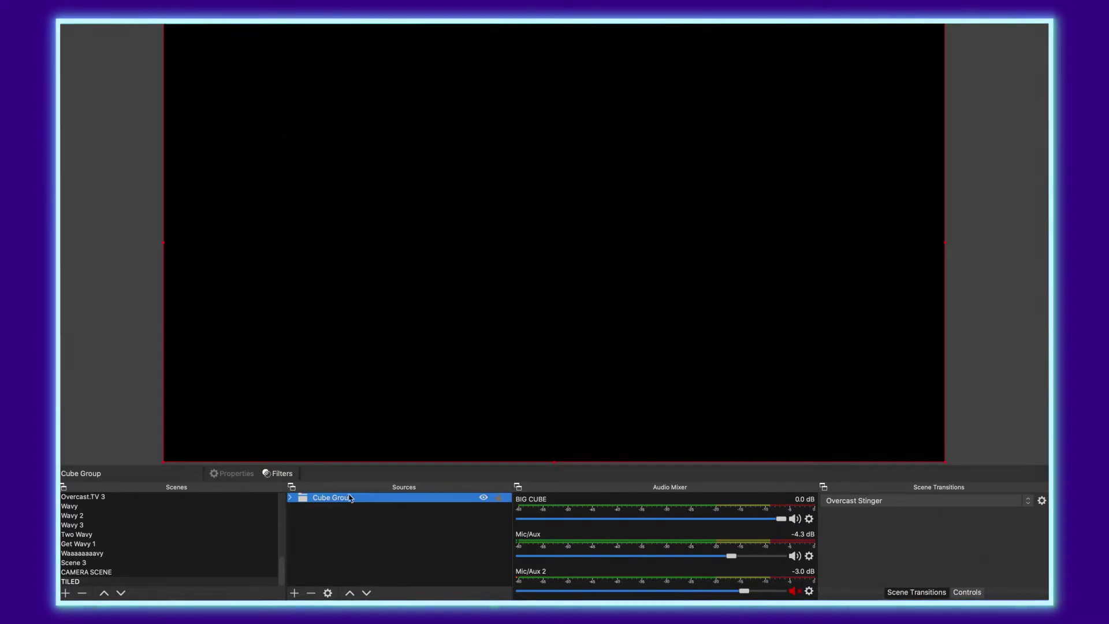
- Add a Scaling/Aspect Ratio filter at 960x540 to Cube Group
click(280, 473)
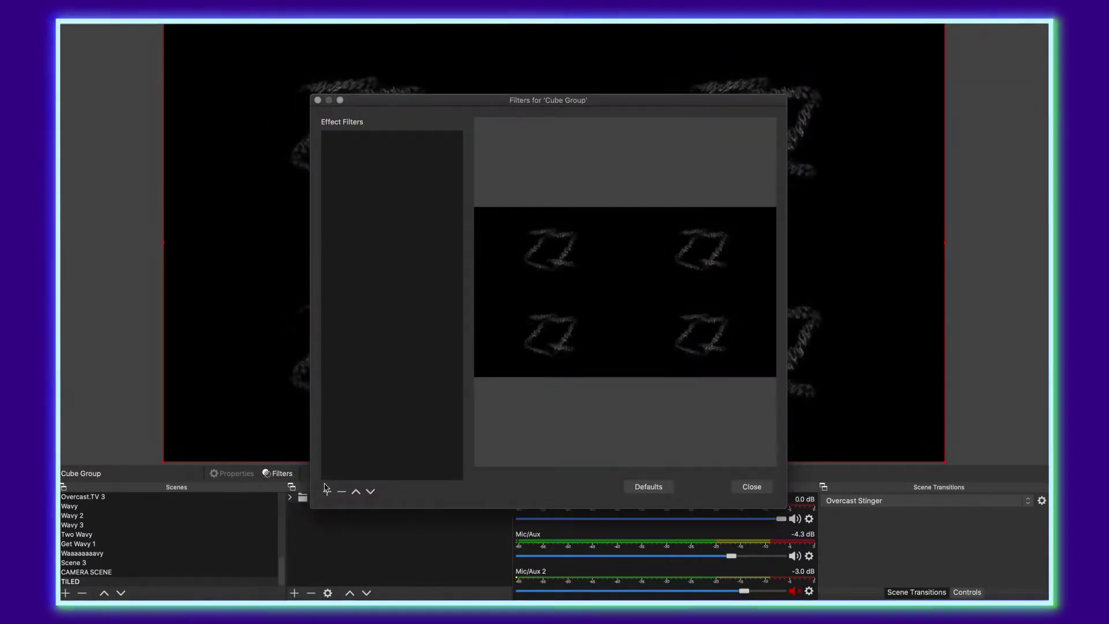
click(327, 490)
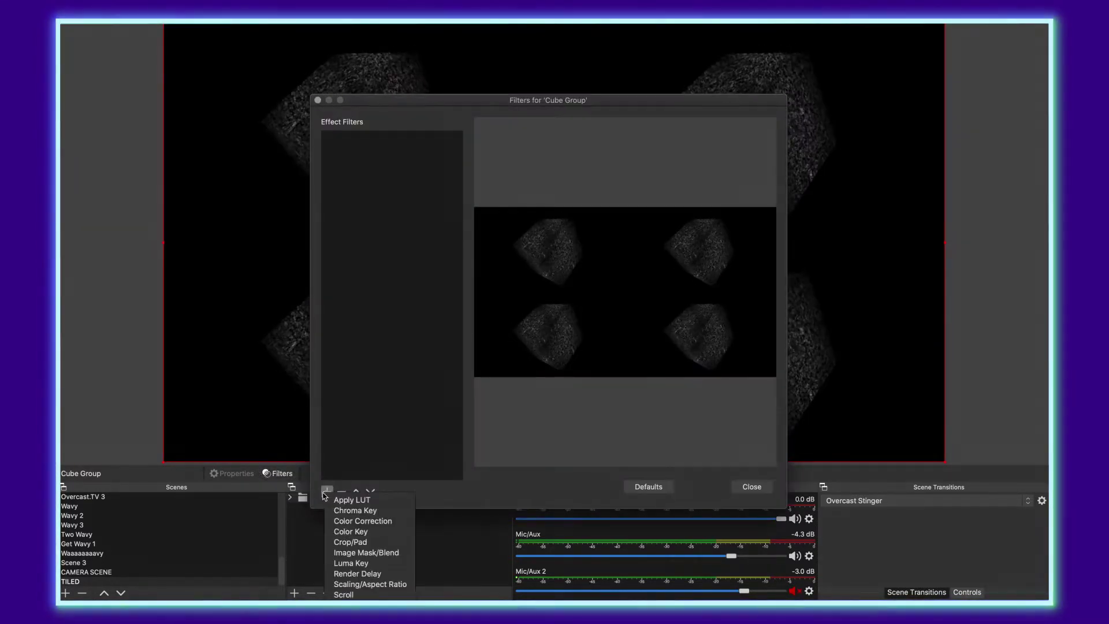
click(380, 583)
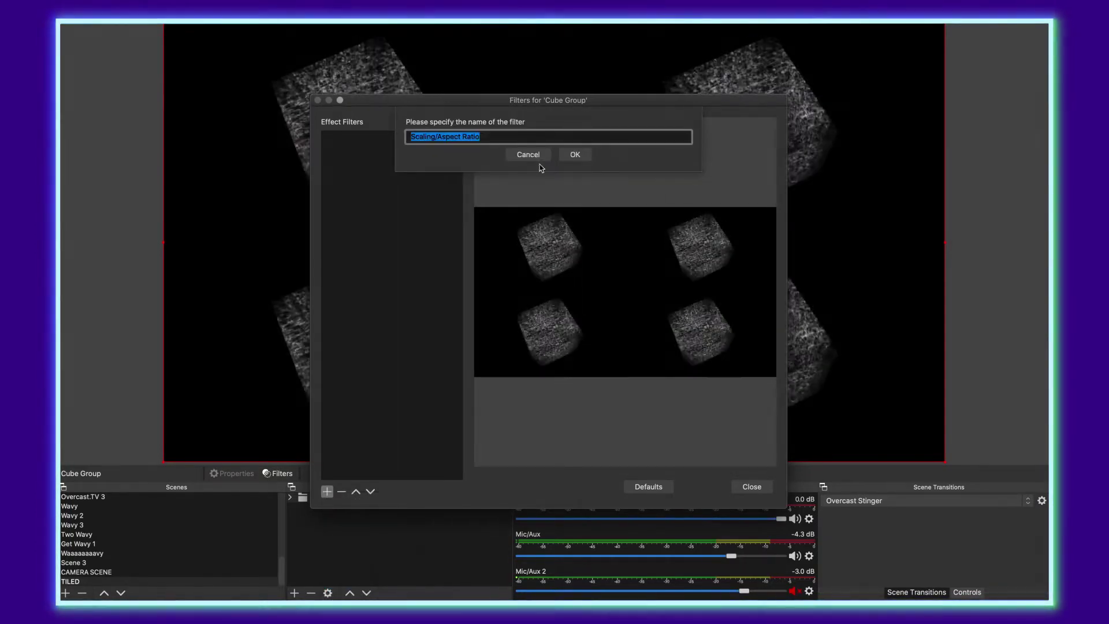
click(574, 154)
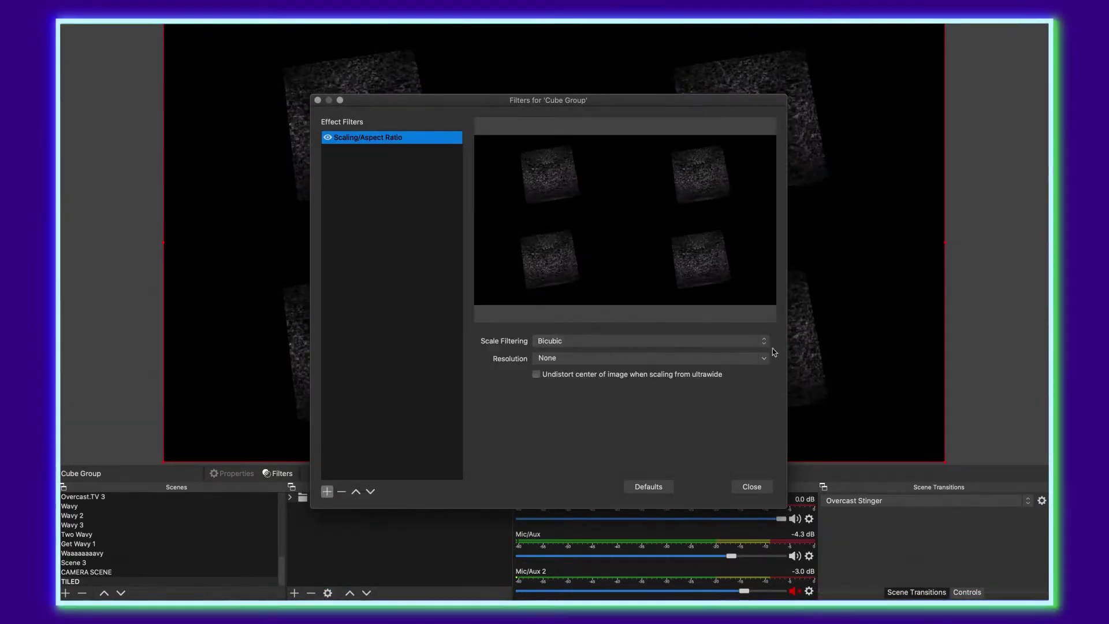
click(764, 358)
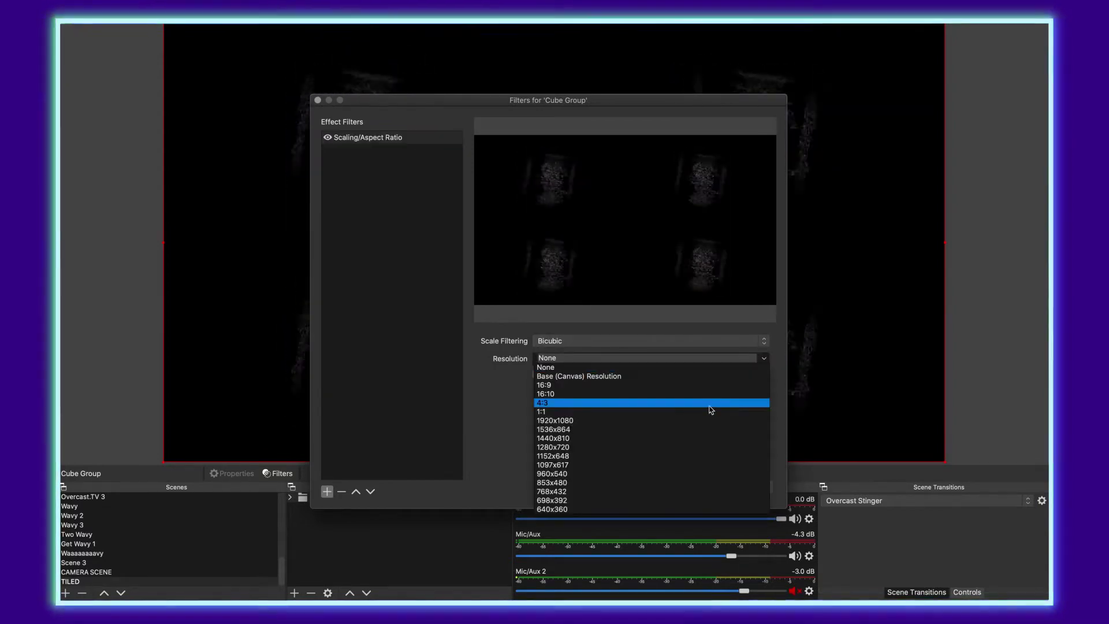
click(581, 475)
click(750, 485)
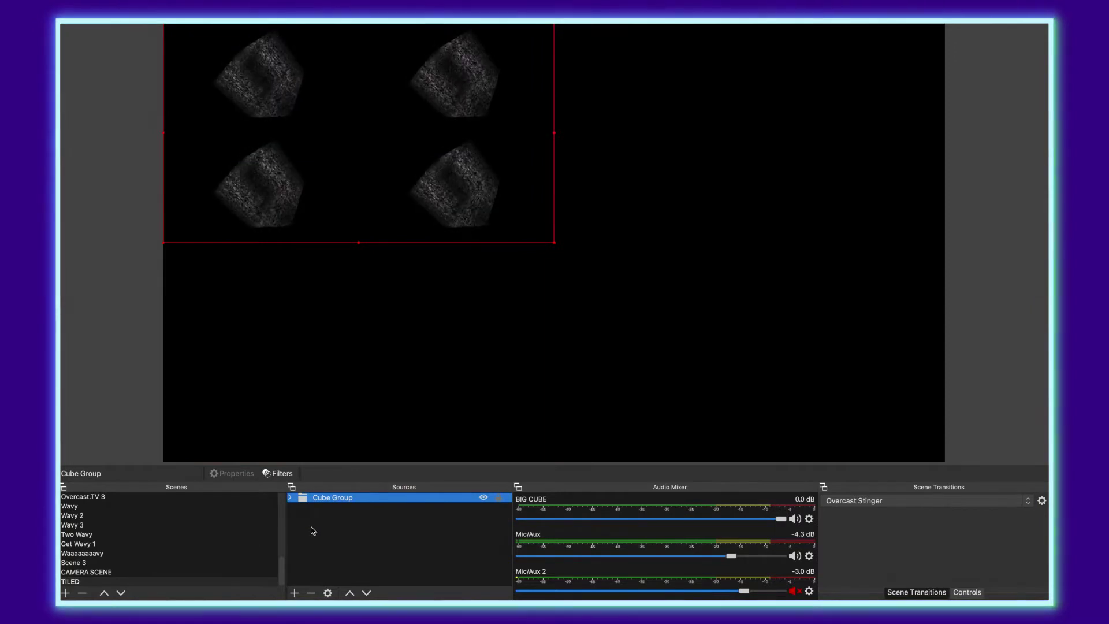
- Copy Cube Group and paste it as Cube Group 2 in the top-right quarter
right_click(319, 498)
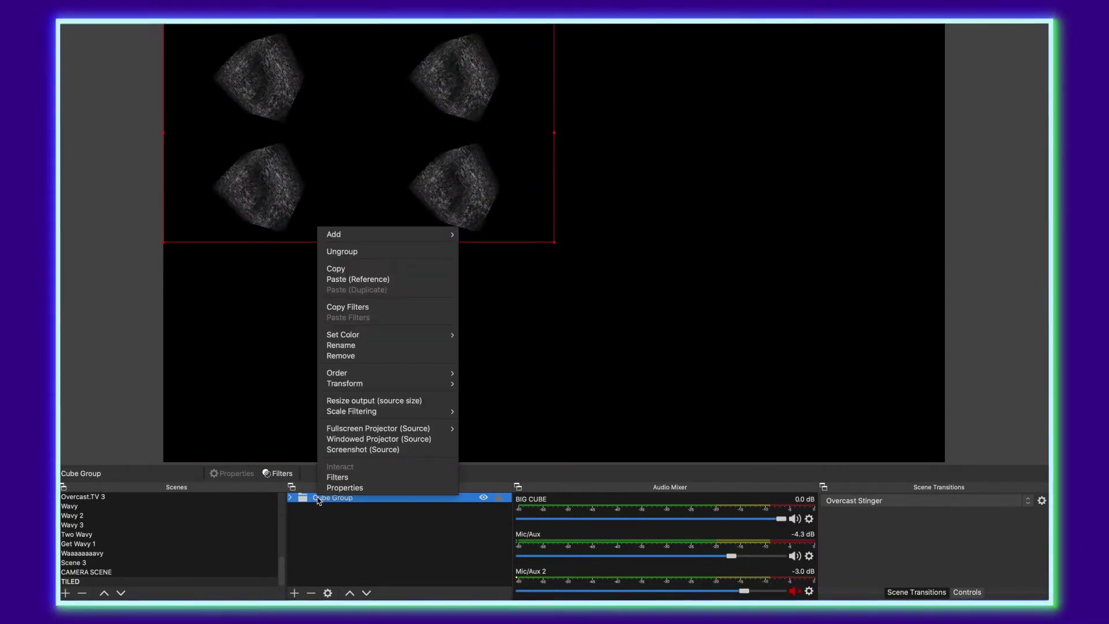
click(347, 271)
right_click(349, 512)
click(387, 568)
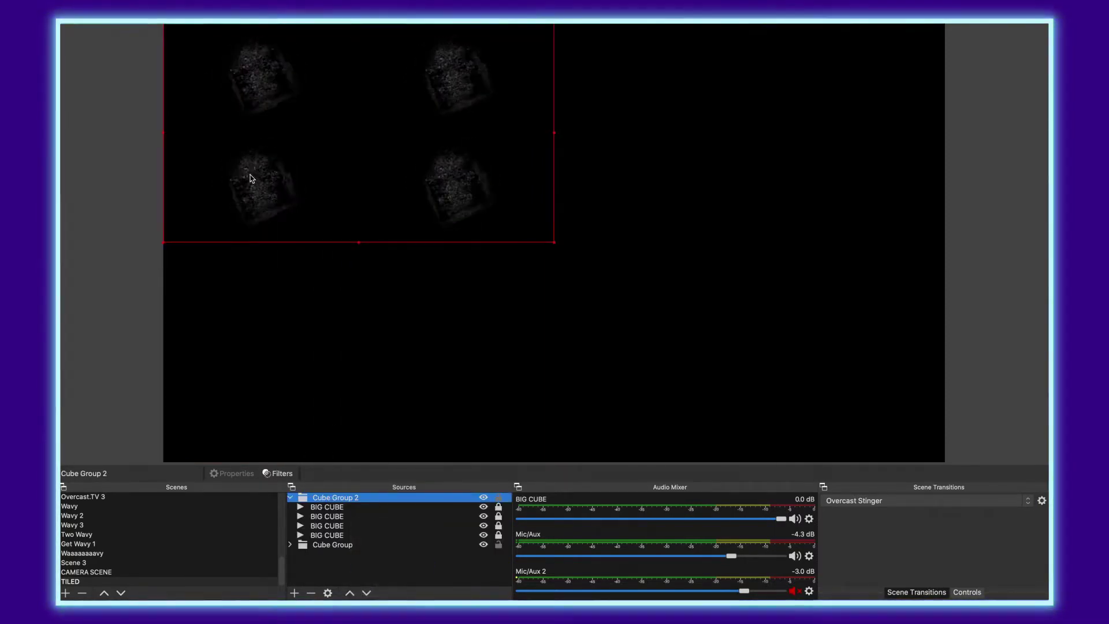
drag(275, 199, 666, 192)
click(290, 497)
- Paste Cube Group 3 into the bottom-right and Cube Group 4 into the bottom-left quarter
right_click(300, 522)
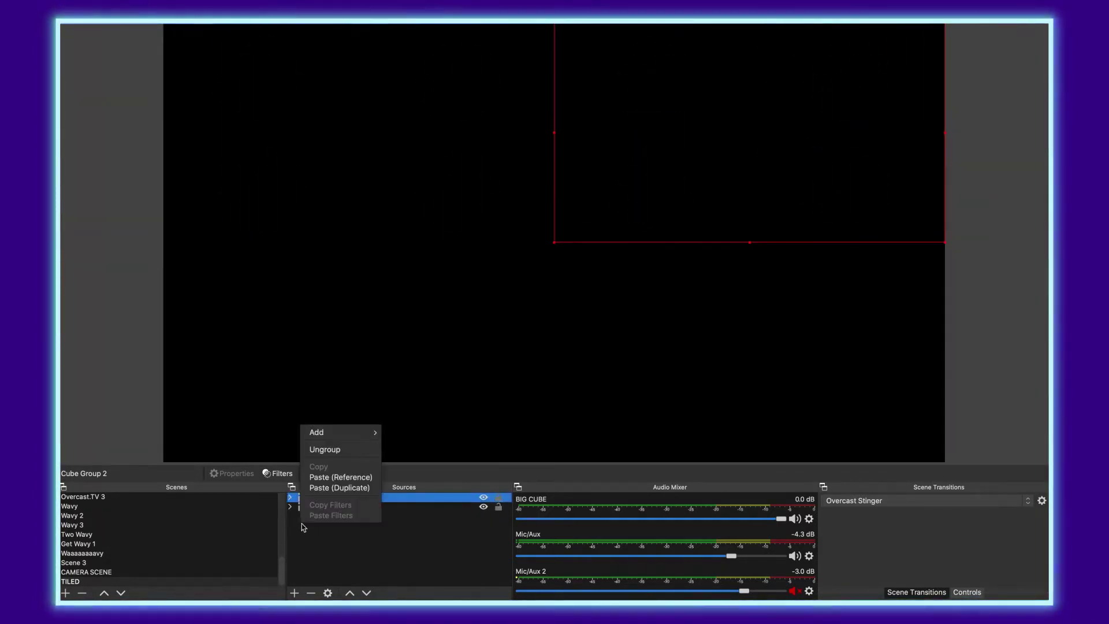
click(329, 488)
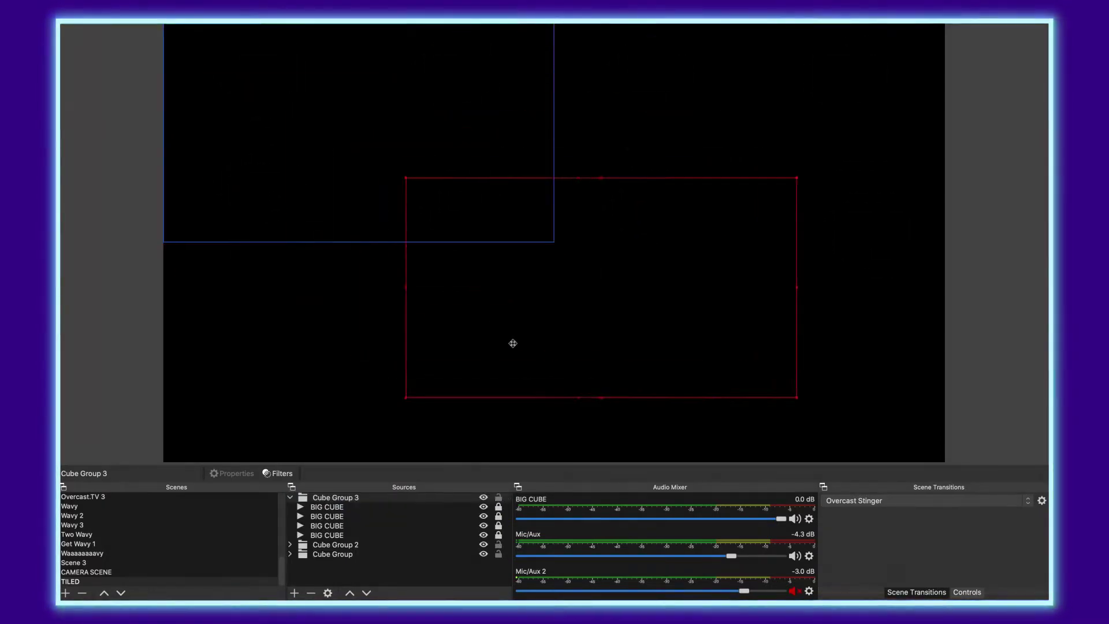
drag(548, 366, 660, 410)
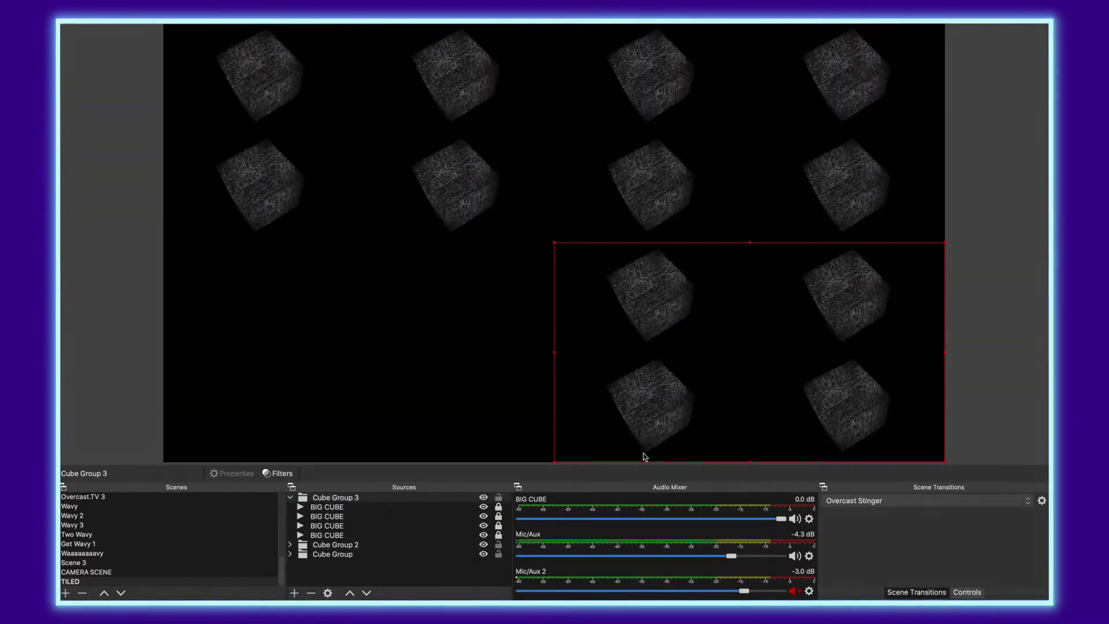
click(291, 499)
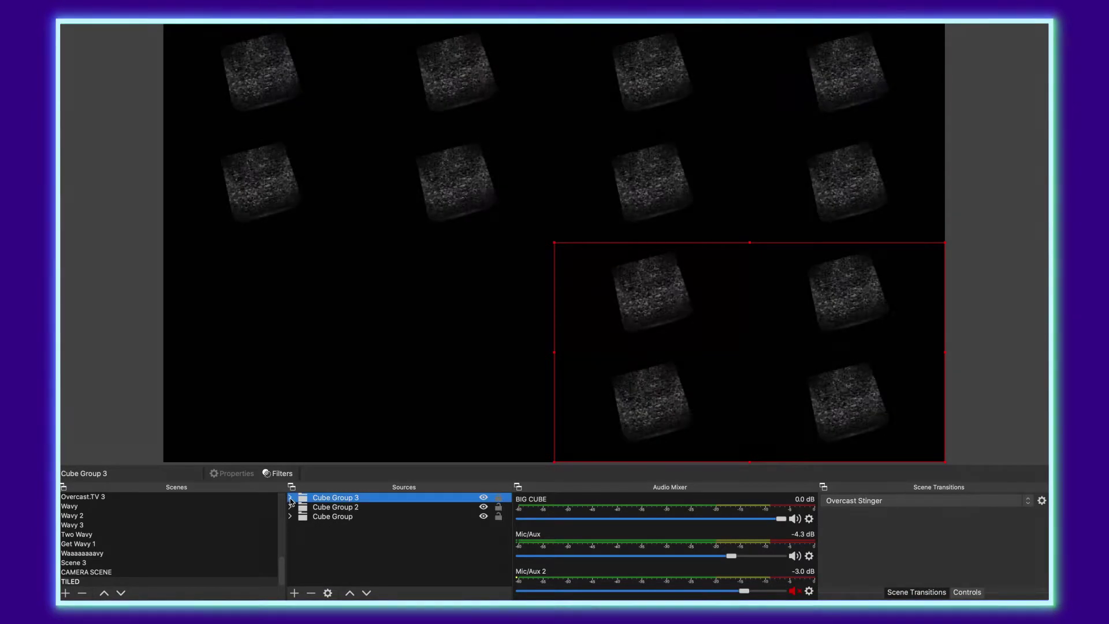
right_click(314, 539)
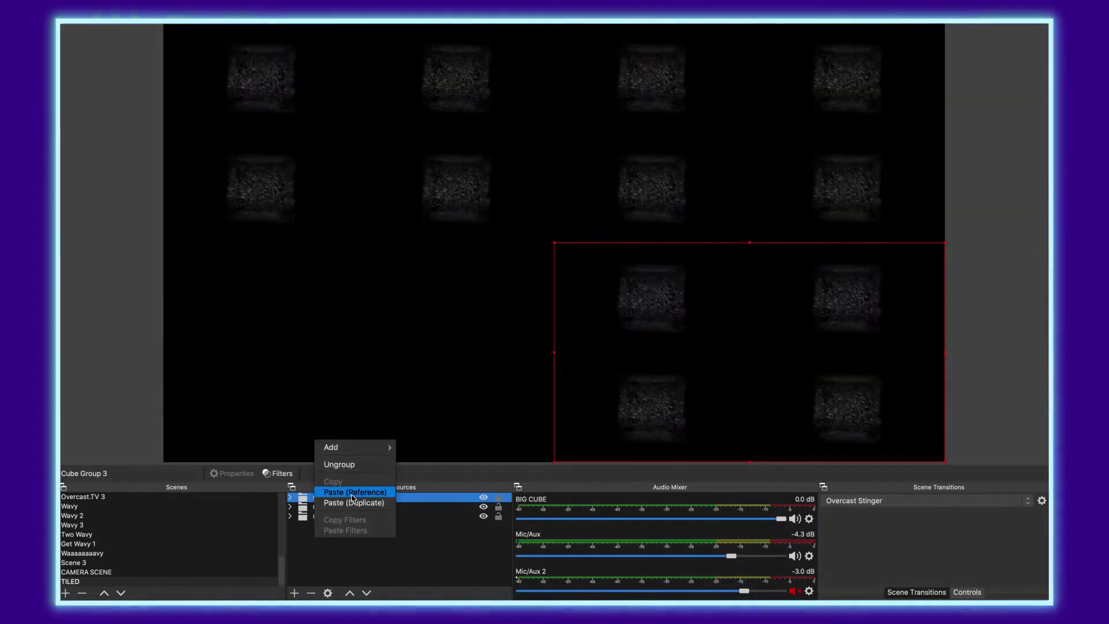
right_click(345, 550)
click(384, 509)
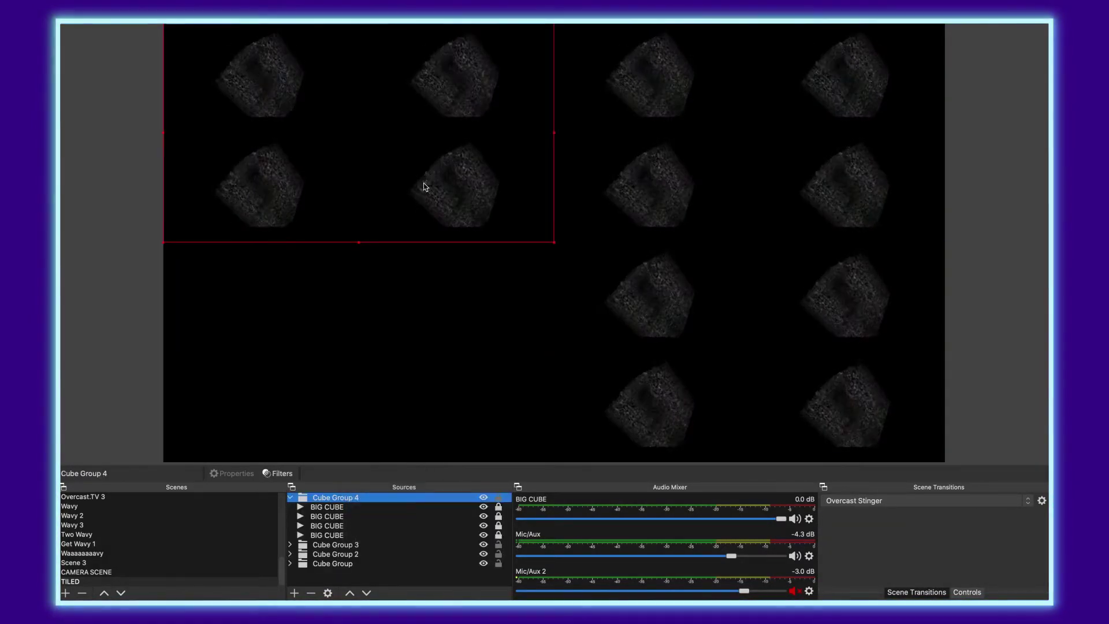
drag(468, 187, 469, 409)
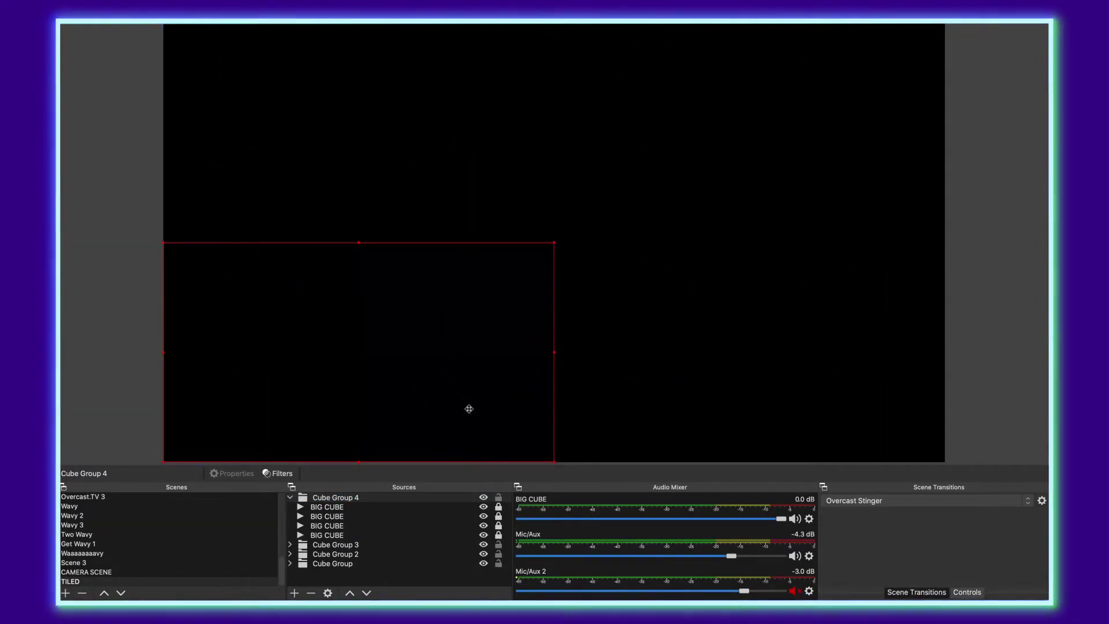
click(291, 497)
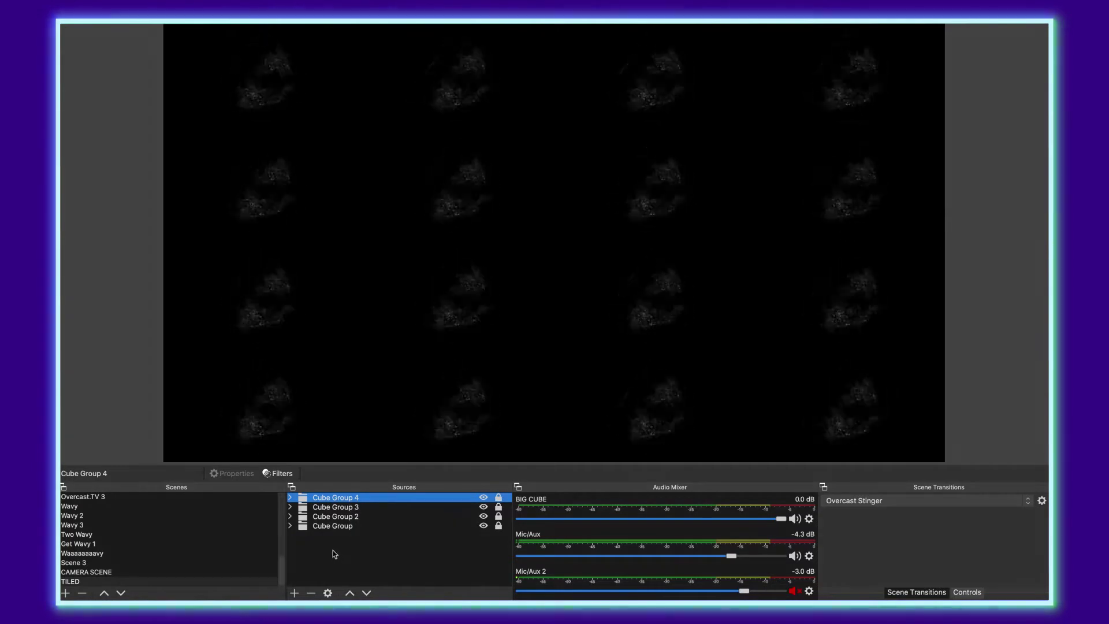
click(324, 552)
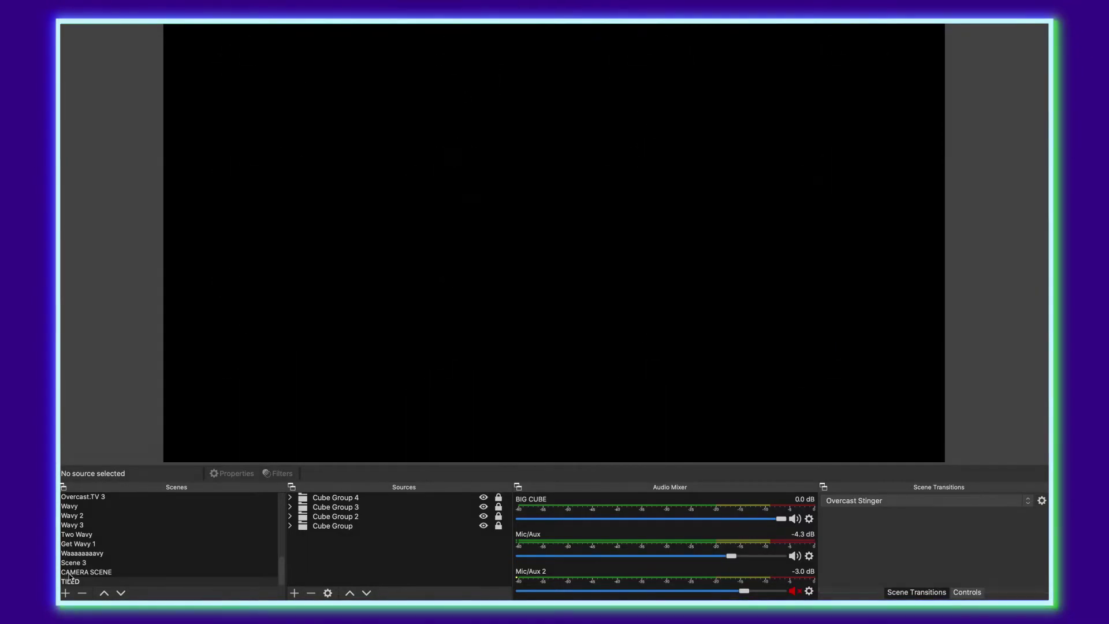
click(86, 573)
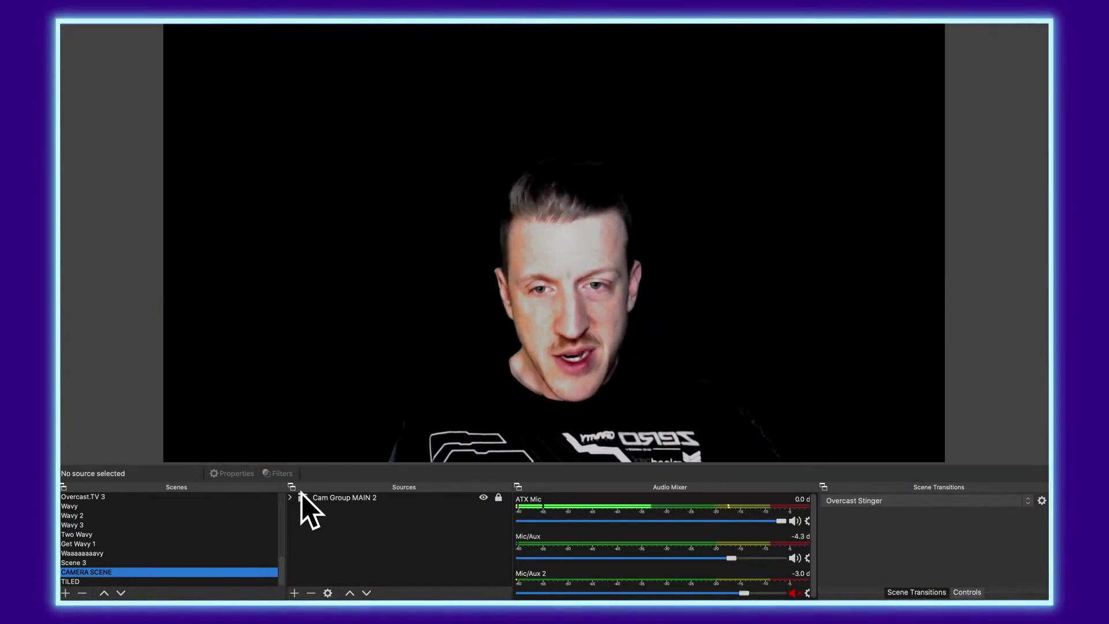
click(72, 583)
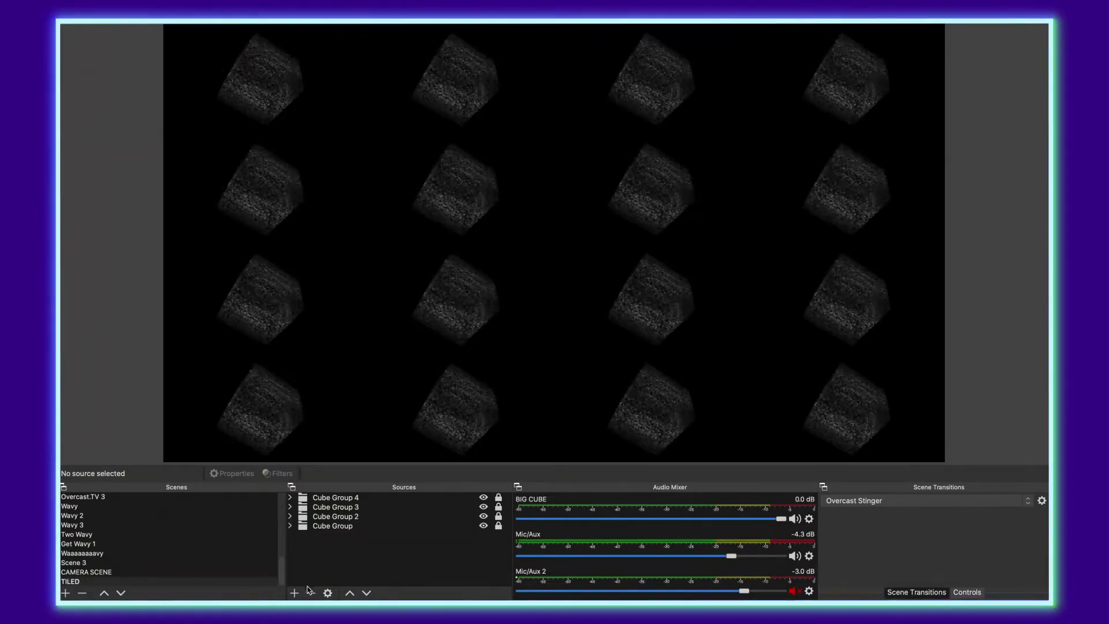
- Add the existing CAMERA SCENE as a nested scene source in TILED, above the cube groups
click(295, 592)
click(296, 593)
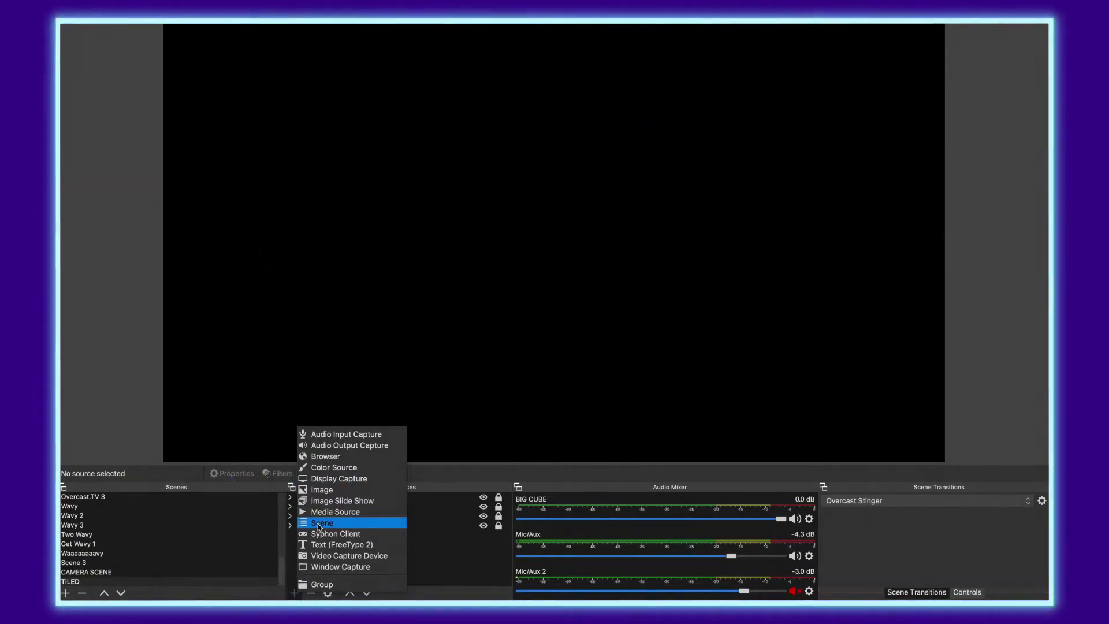
click(321, 523)
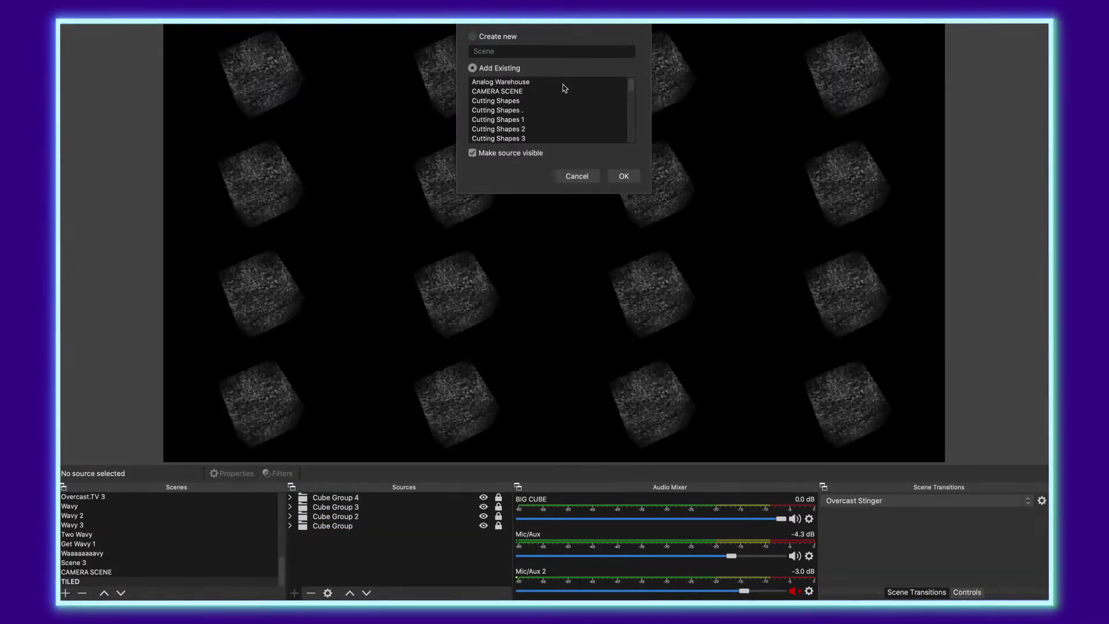
click(487, 91)
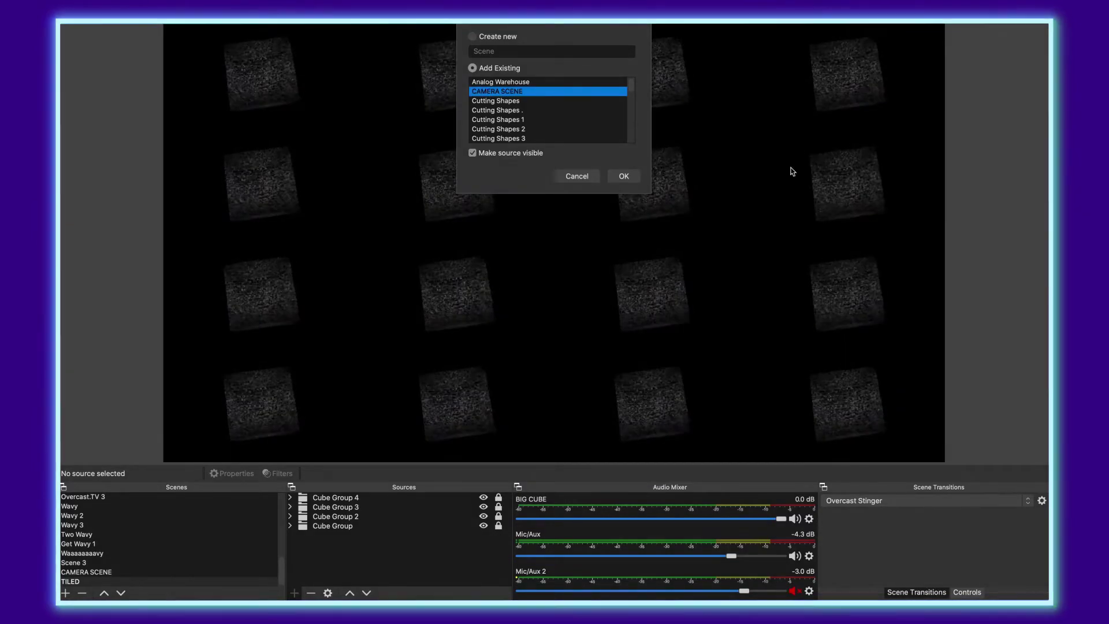
click(623, 176)
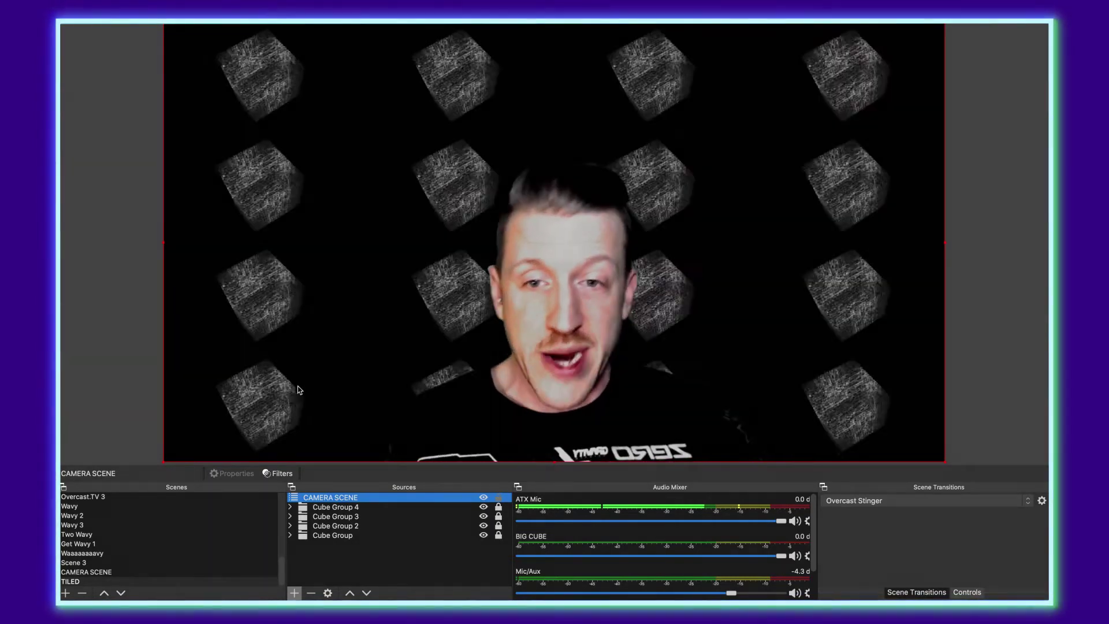
- Lock the CAMERA SCENE source in the TILED scene's Sources list
click(499, 498)
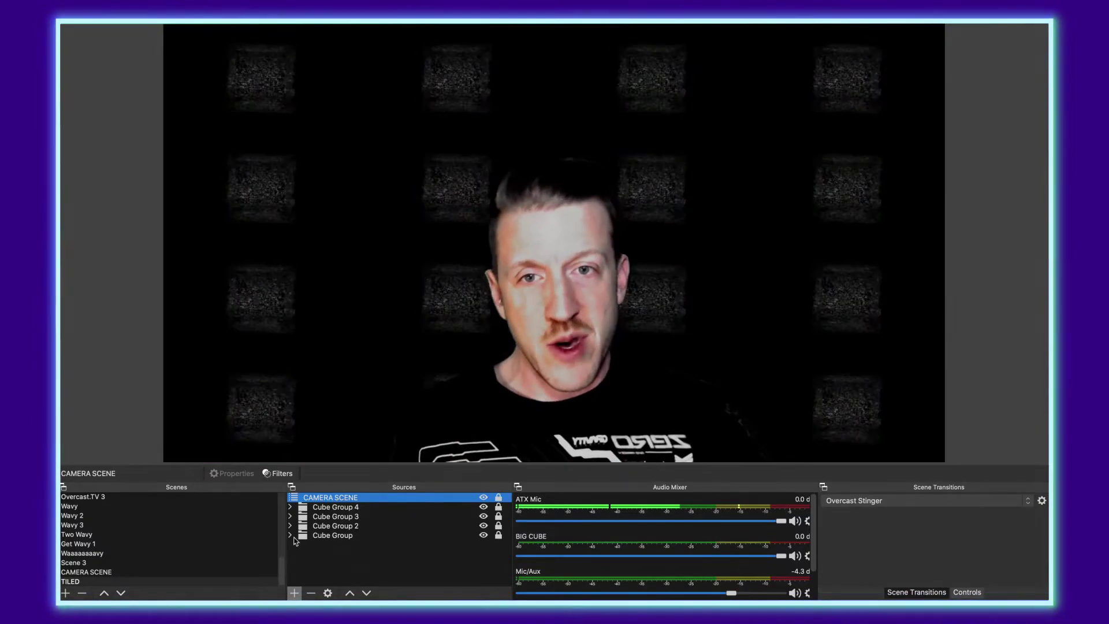